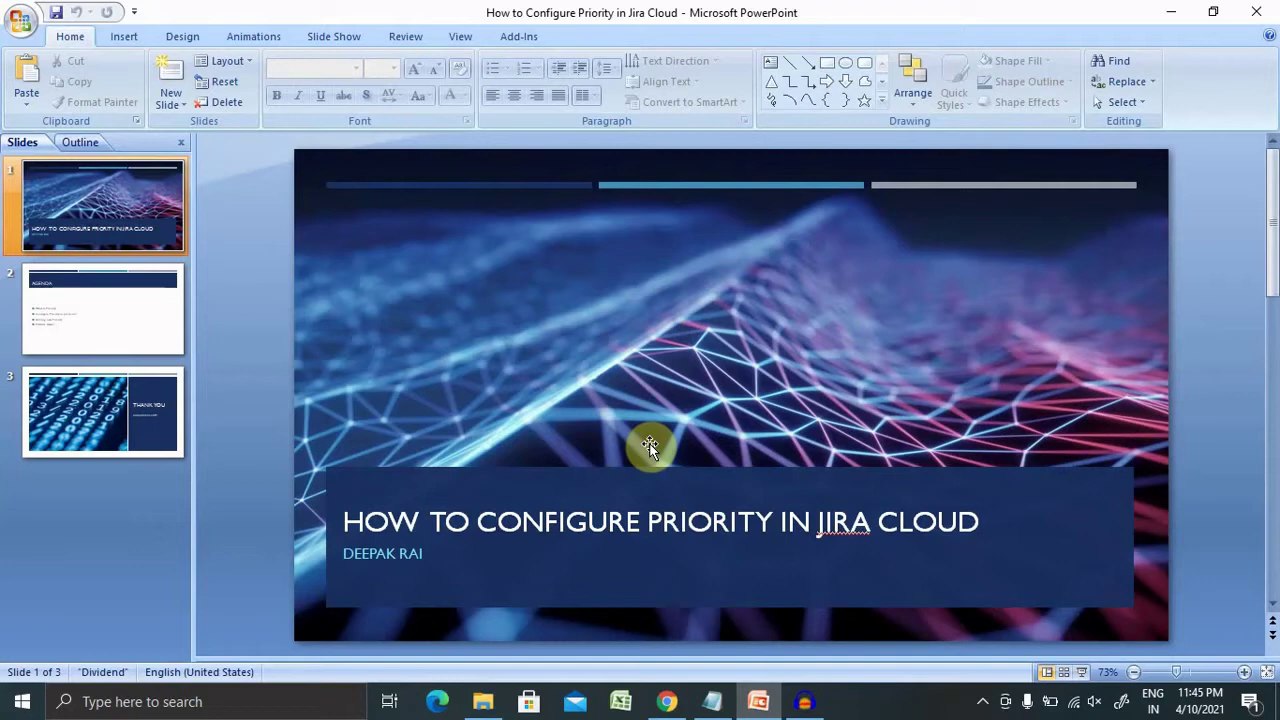
Display slide 2, the Agenda slide listing the four priority topics, in PowerPoint.
{"action": "left_click", "coordinate": [124, 352]}
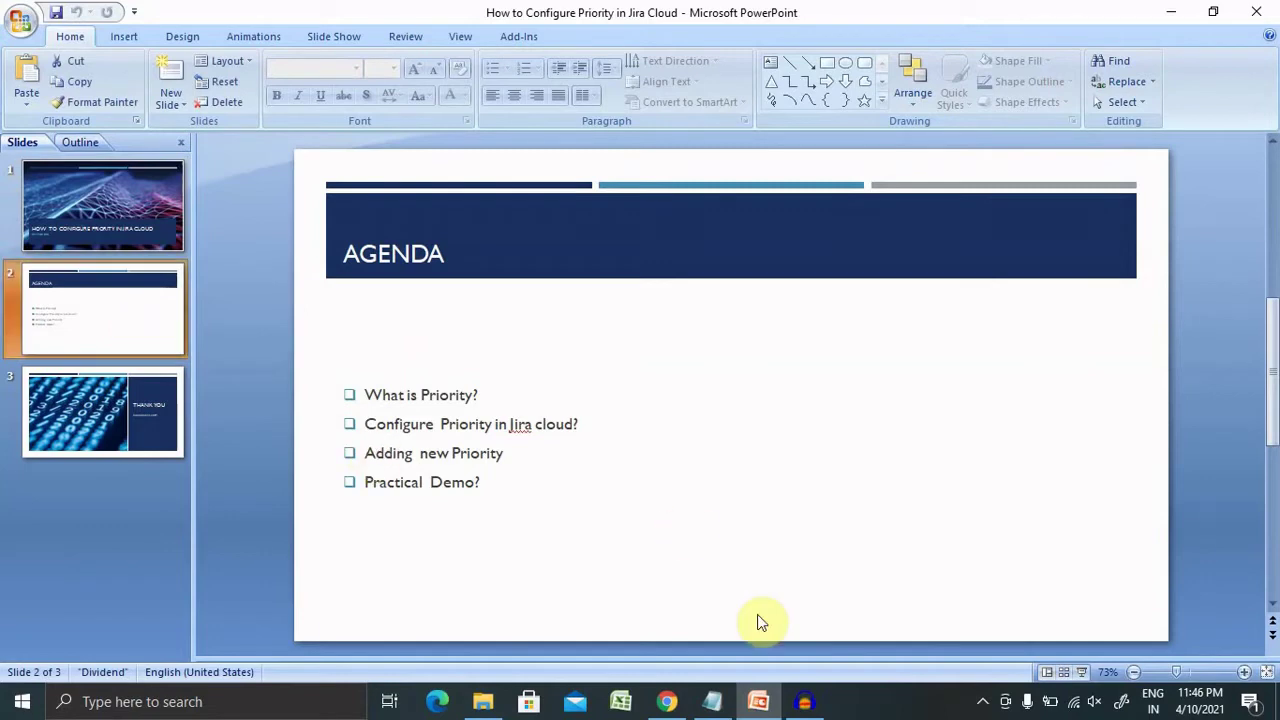
{"action": "left_click", "coordinate": [668, 704]}
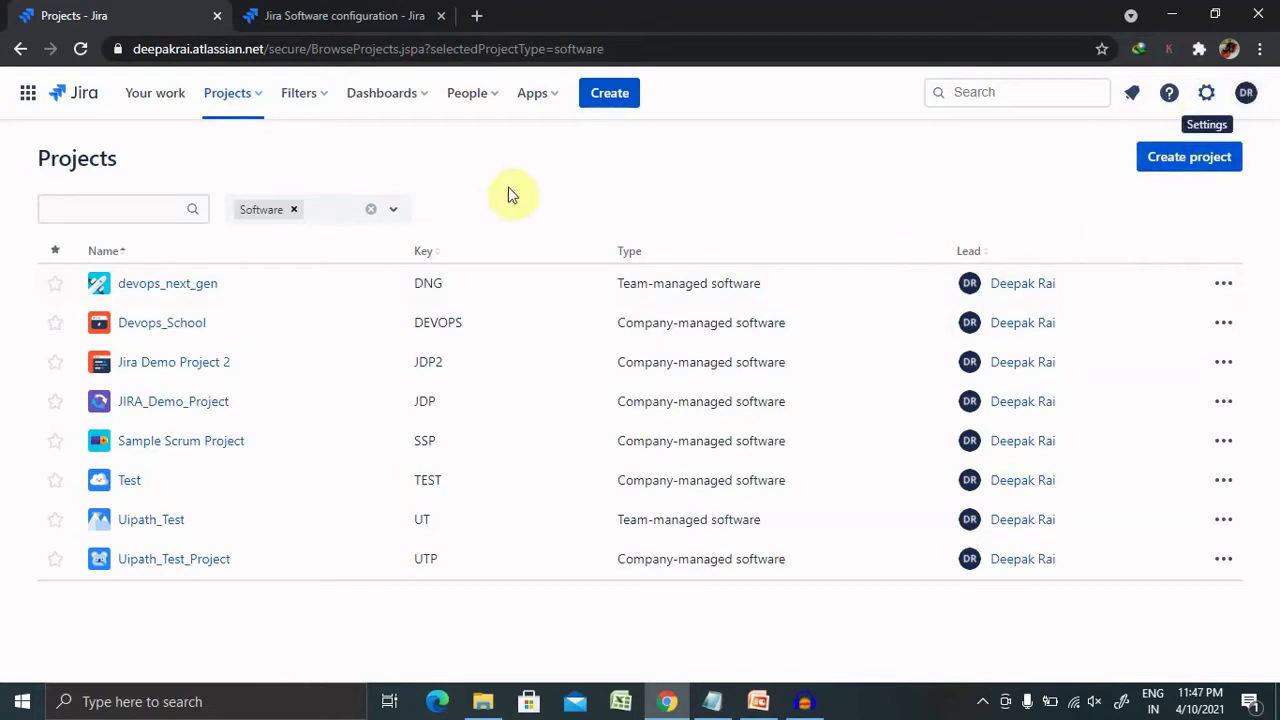
Go to Settings > Issues > Priorities to view the five priorities, Highest to Lowest.
{"action": "left_click", "coordinate": [1208, 94]}
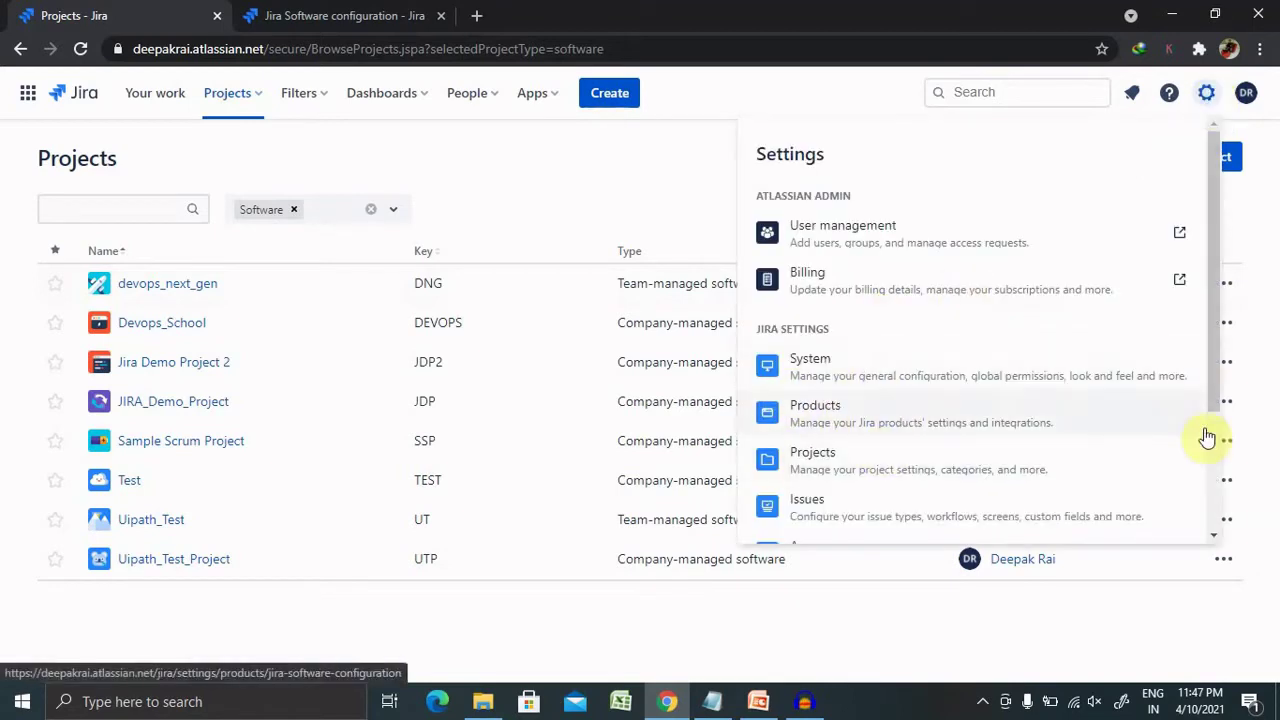
{"action": "left_click", "coordinate": [815, 524]}
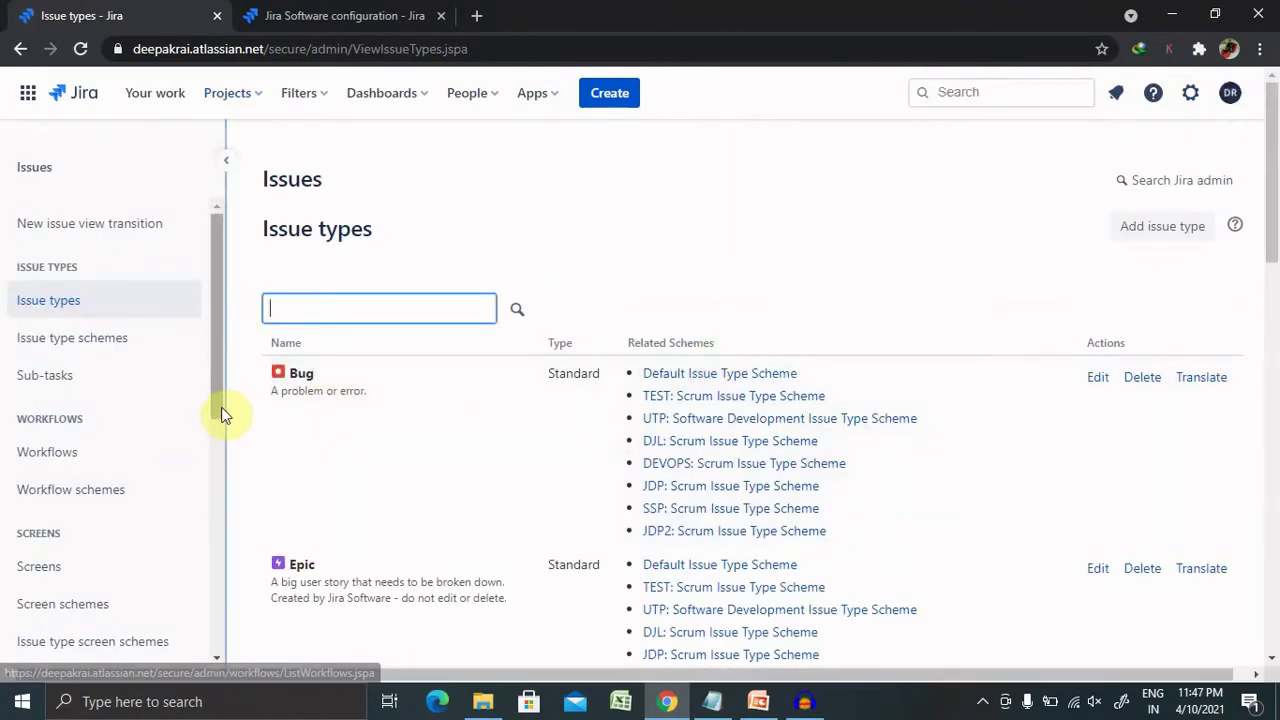
{"action": "left_click", "coordinate": [218, 406]}
{"action": "left_click_drag", "start_coordinate": [217, 408], "coordinate": [214, 651]}
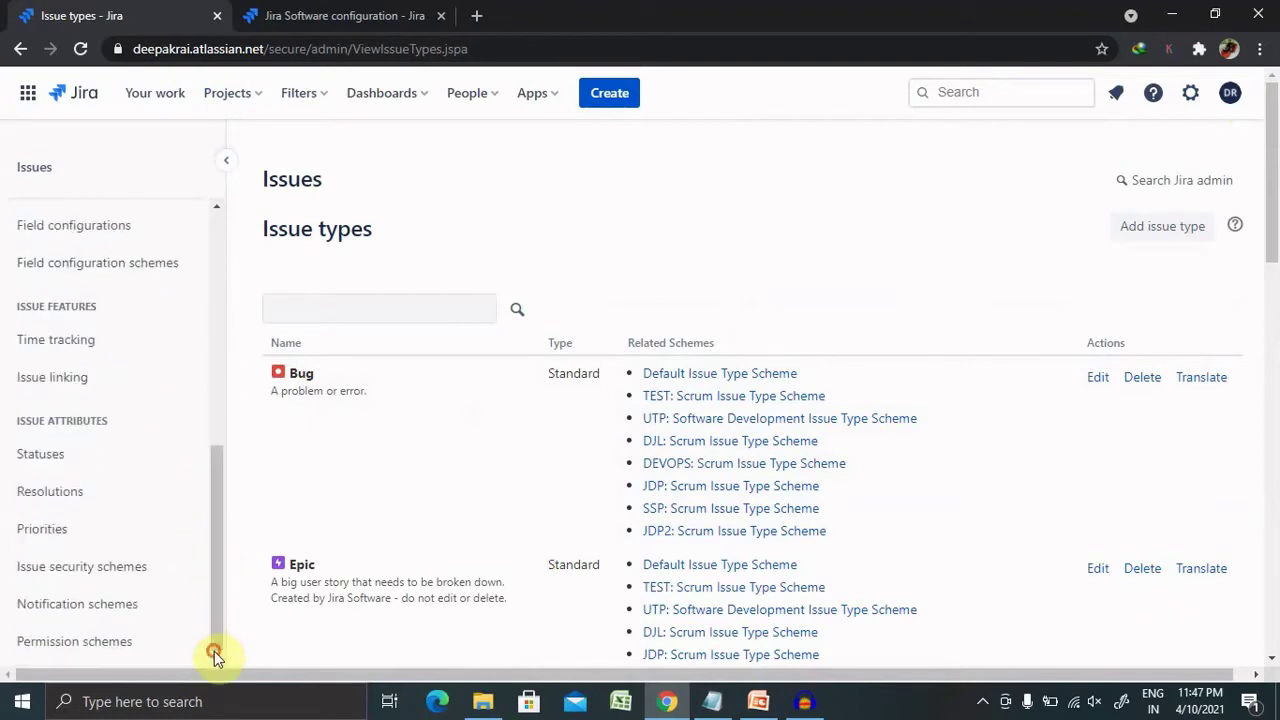
{"action": "left_click", "coordinate": [62, 542]}
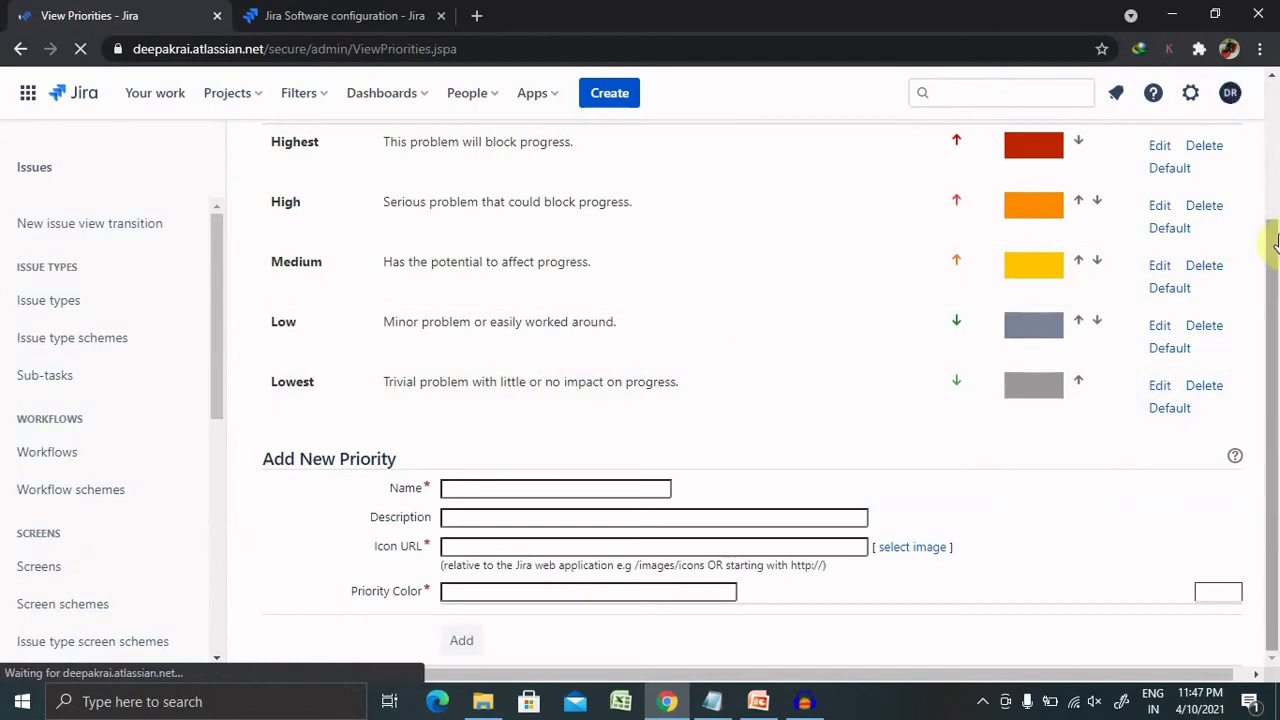
{"action": "scroll", "coordinate": [1271, 243], "scroll_direction": "up", "scroll_amount": 2}
{"action": "mouse_move", "coordinate": [1272, 200]}
{"action": "left_mouse_down"}
{"action": "mouse_move", "coordinate": [1268, 167]}
{"action": "mouse_move", "coordinate": [1276, 272]}
{"action": "mouse_move", "coordinate": [1263, 186]}
{"action": "left_mouse_up"}
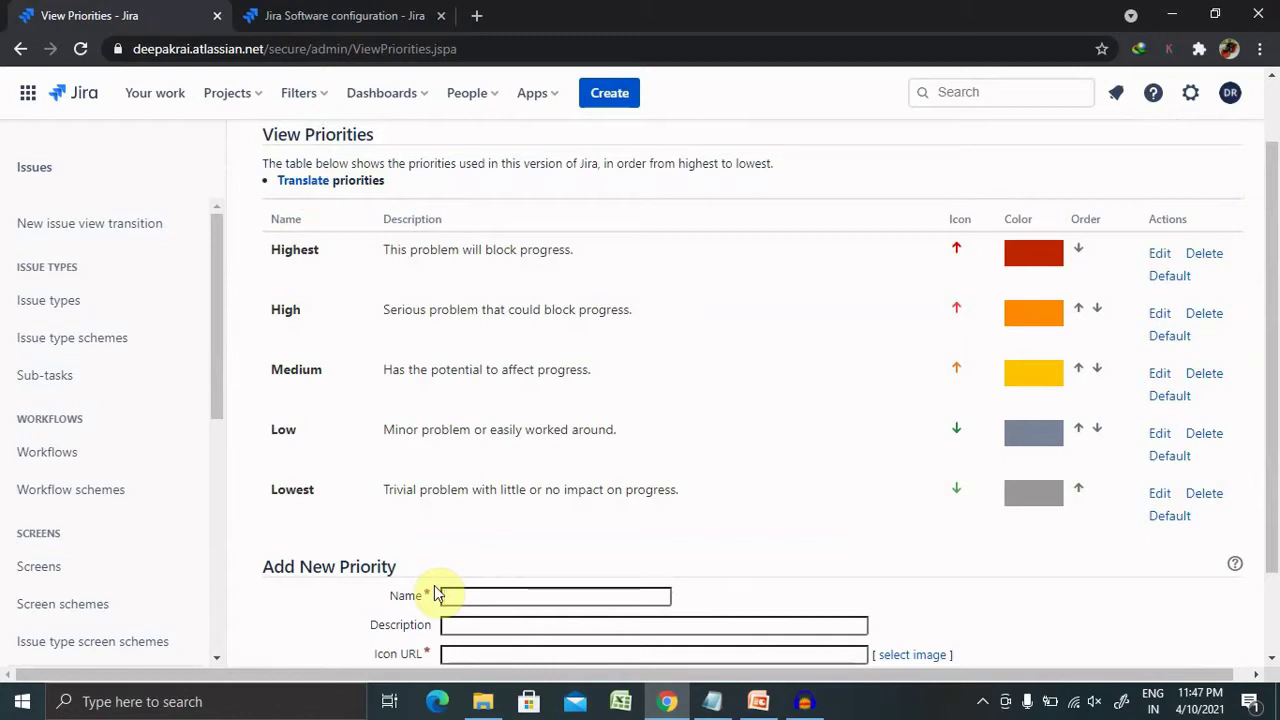
{"action": "left_click_drag", "start_coordinate": [1277, 253], "coordinate": [1273, 182]}
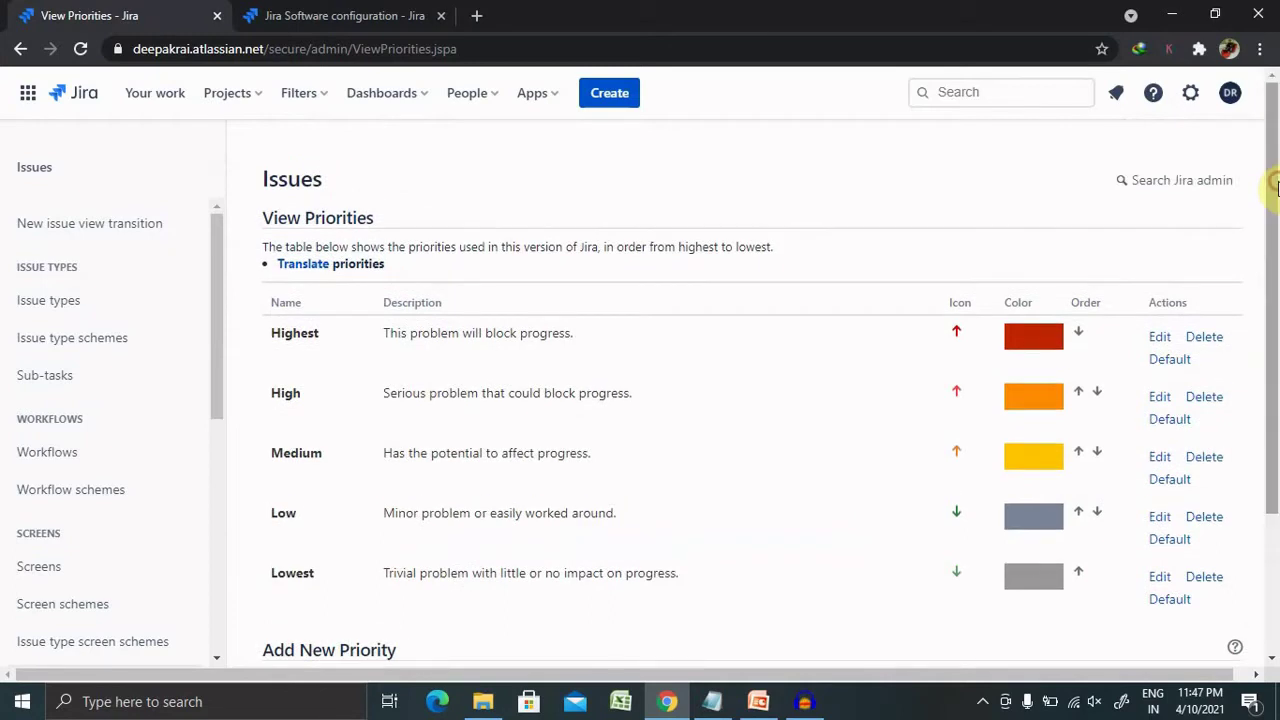
Change the Highest priority's name to 'Blocked', keeping its description and colour #d04437.
{"action": "left_click", "coordinate": [1161, 340]}
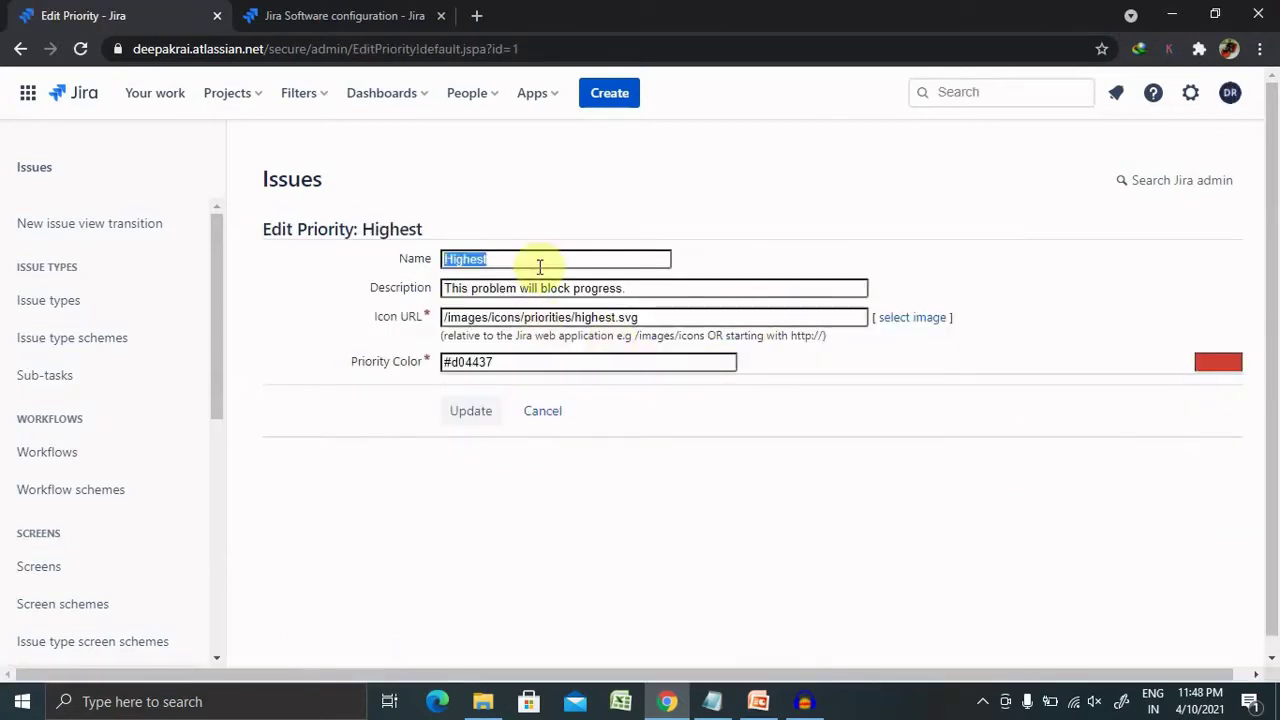
{"action": "type", "text": "B"}
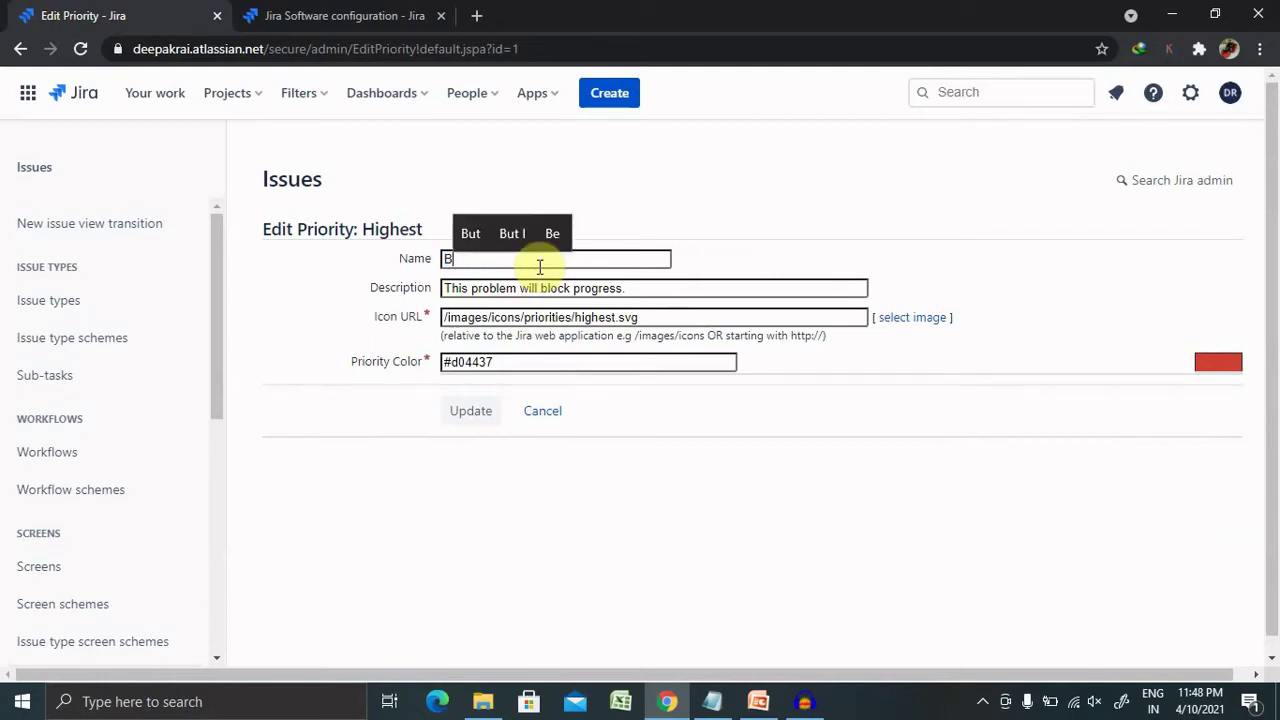
{"action": "type", "text": "locked"}
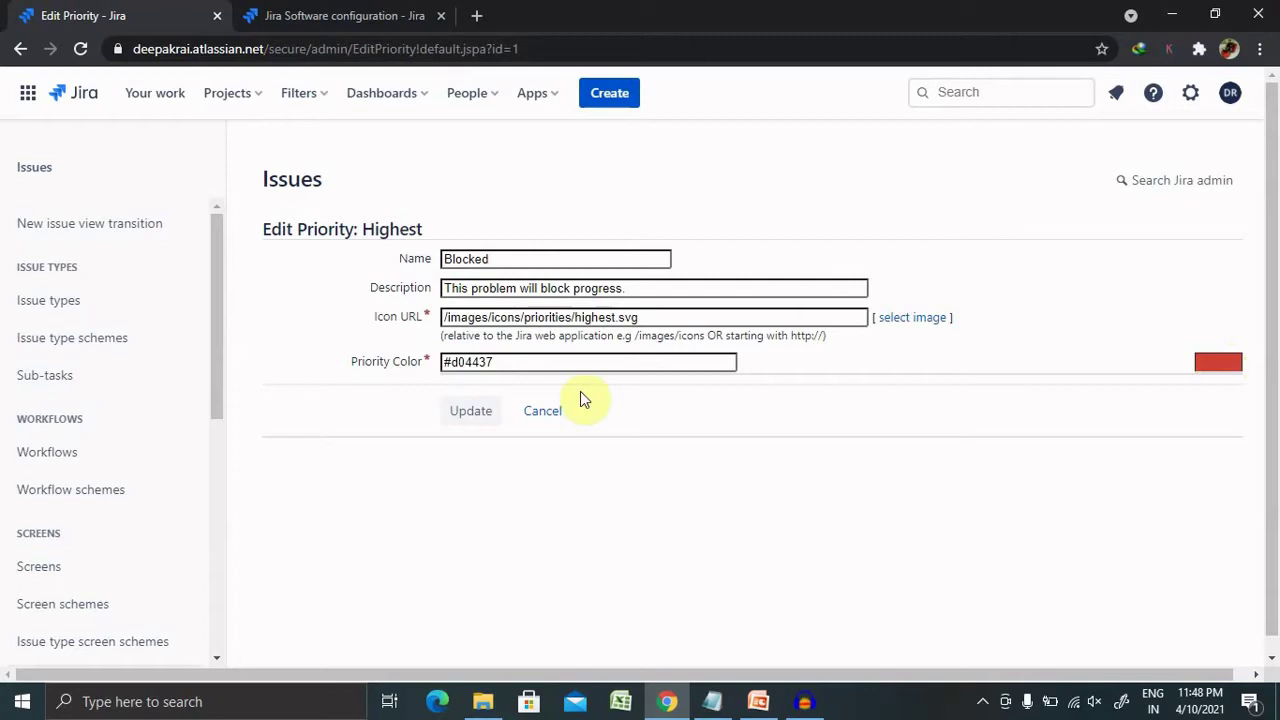
{"action": "left_click", "coordinate": [497, 363]}
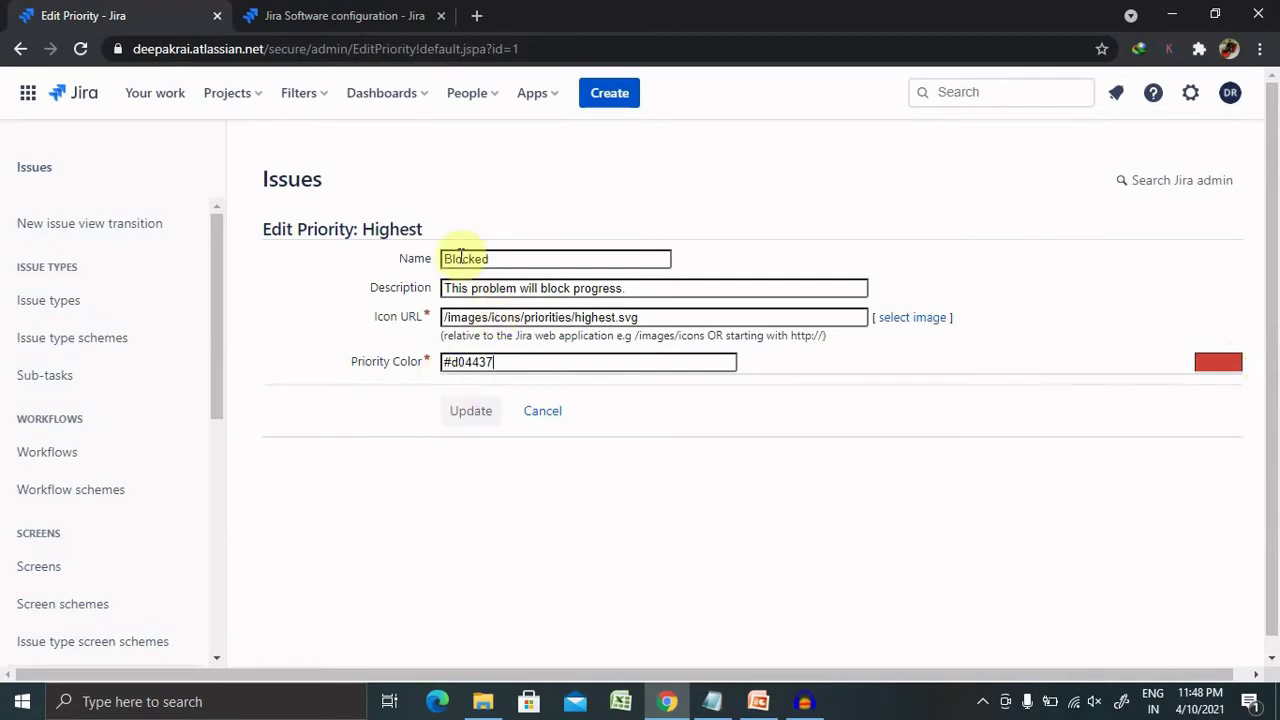
{"action": "left_click", "coordinate": [459, 421]}
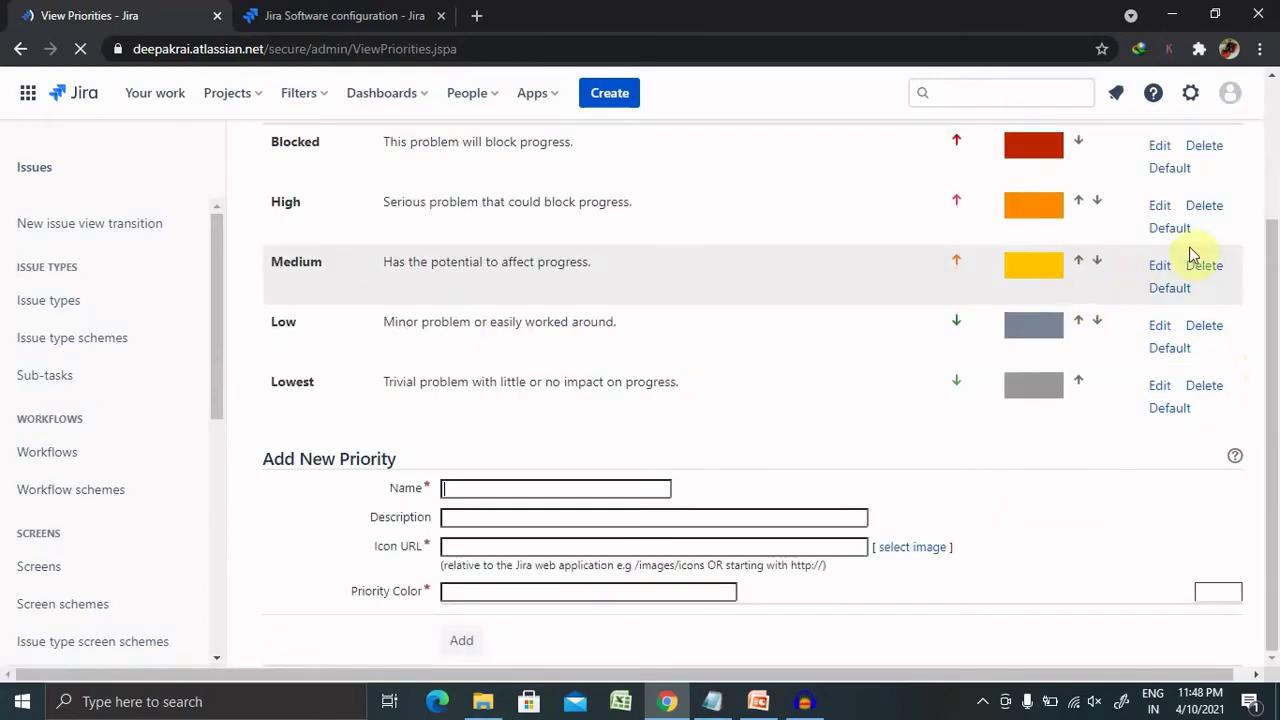
Mark the Blocked priority as (Default) at the top of the priorities list.
{"action": "scroll", "coordinate": [1275, 270], "scroll_direction": "up", "scroll_amount": 1}
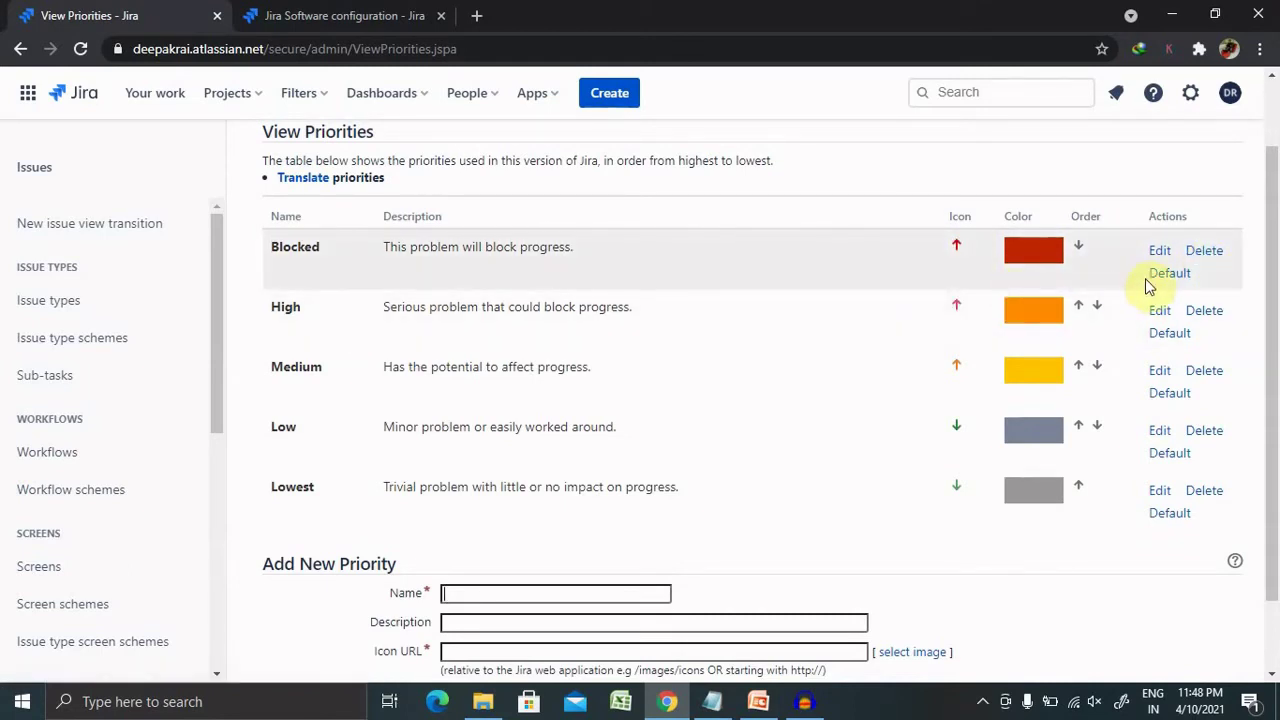
{"action": "left_click", "coordinate": [1169, 274]}
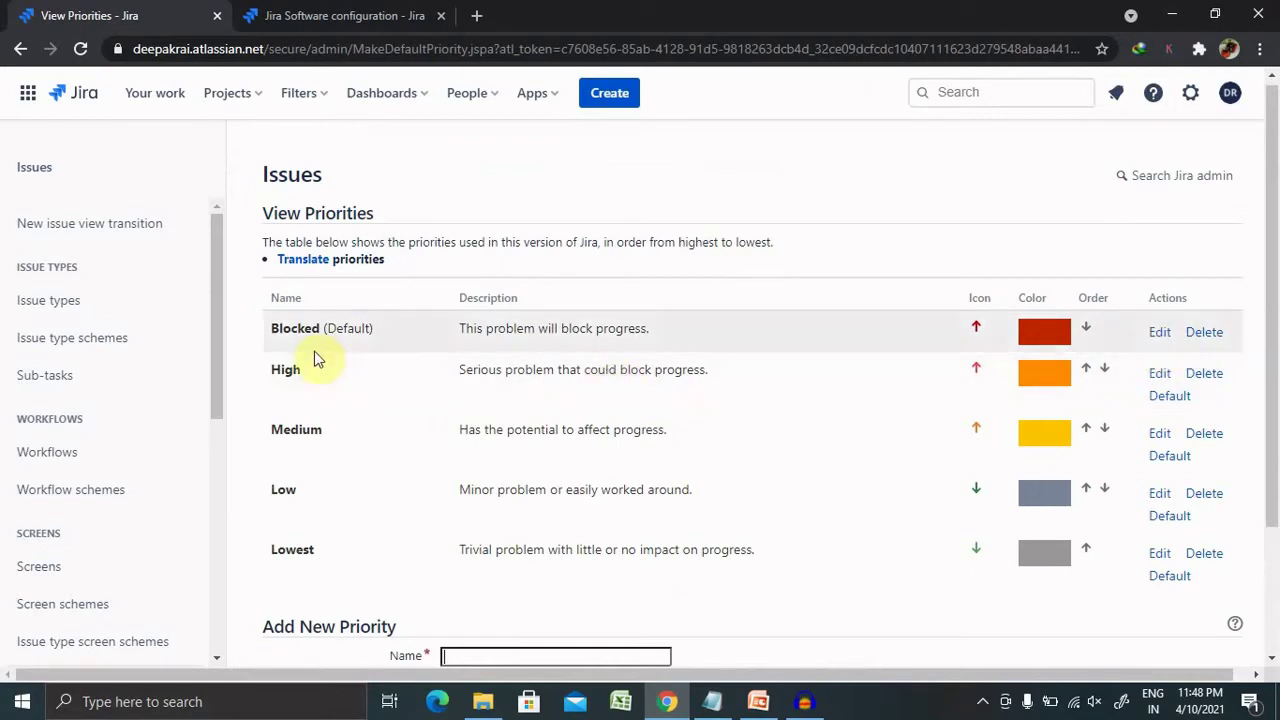
Change the top priority's name from Blocked to 'Highest', then mark Low as (Default).
{"action": "left_click", "coordinate": [1160, 336]}
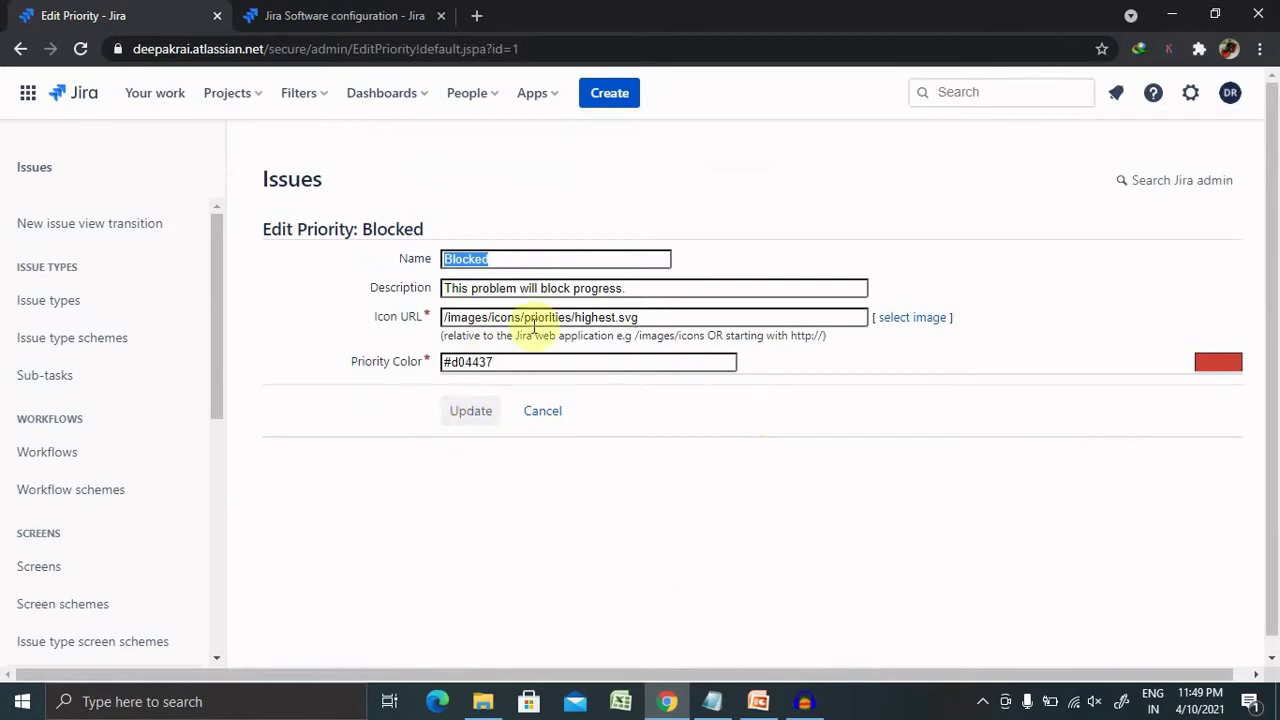
{"action": "type", "text": "H"}
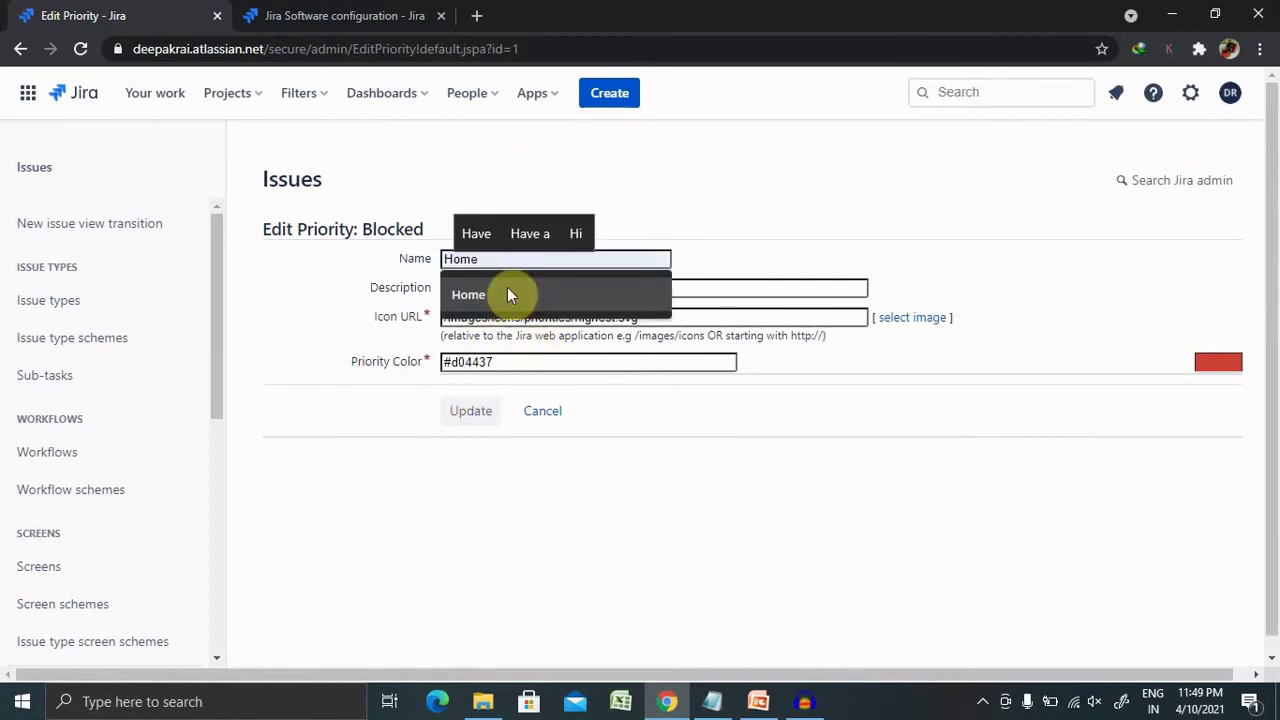
{"action": "type", "text": "ih"}
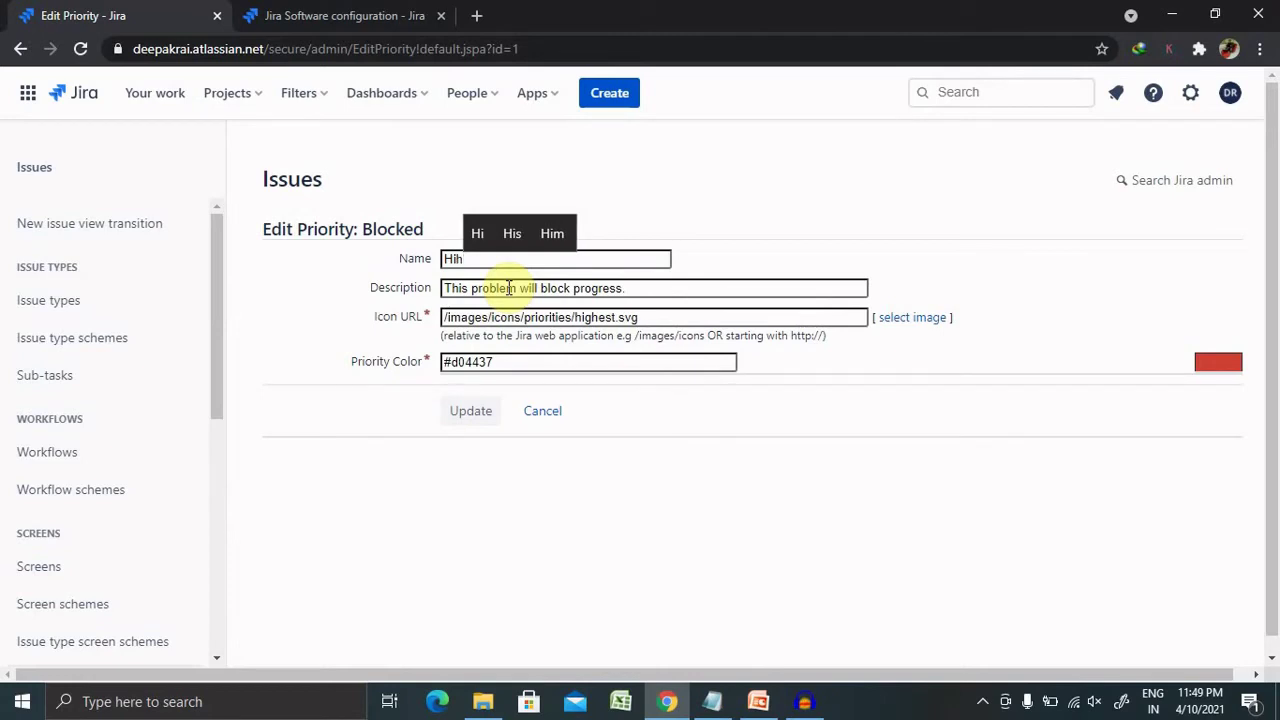
{"action": "key", "text": "BackSpace"}
{"action": "type", "text": "ghest"}
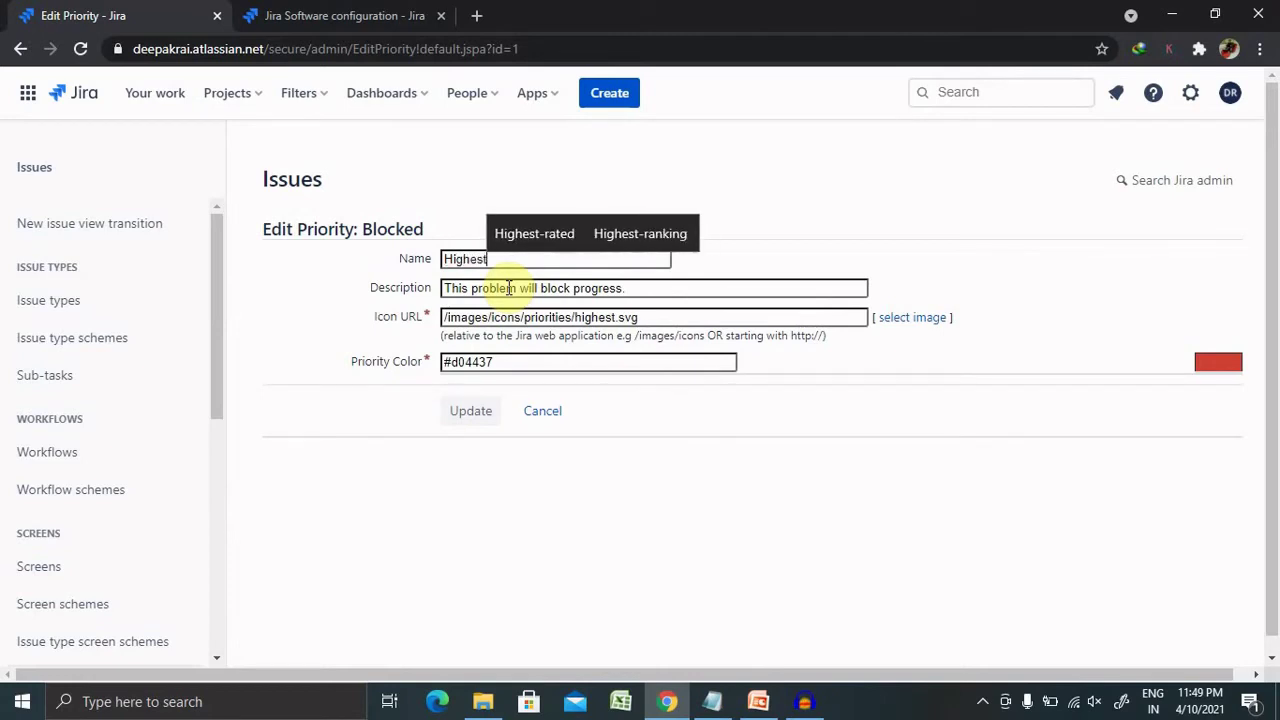
{"action": "left_click", "coordinate": [474, 414]}
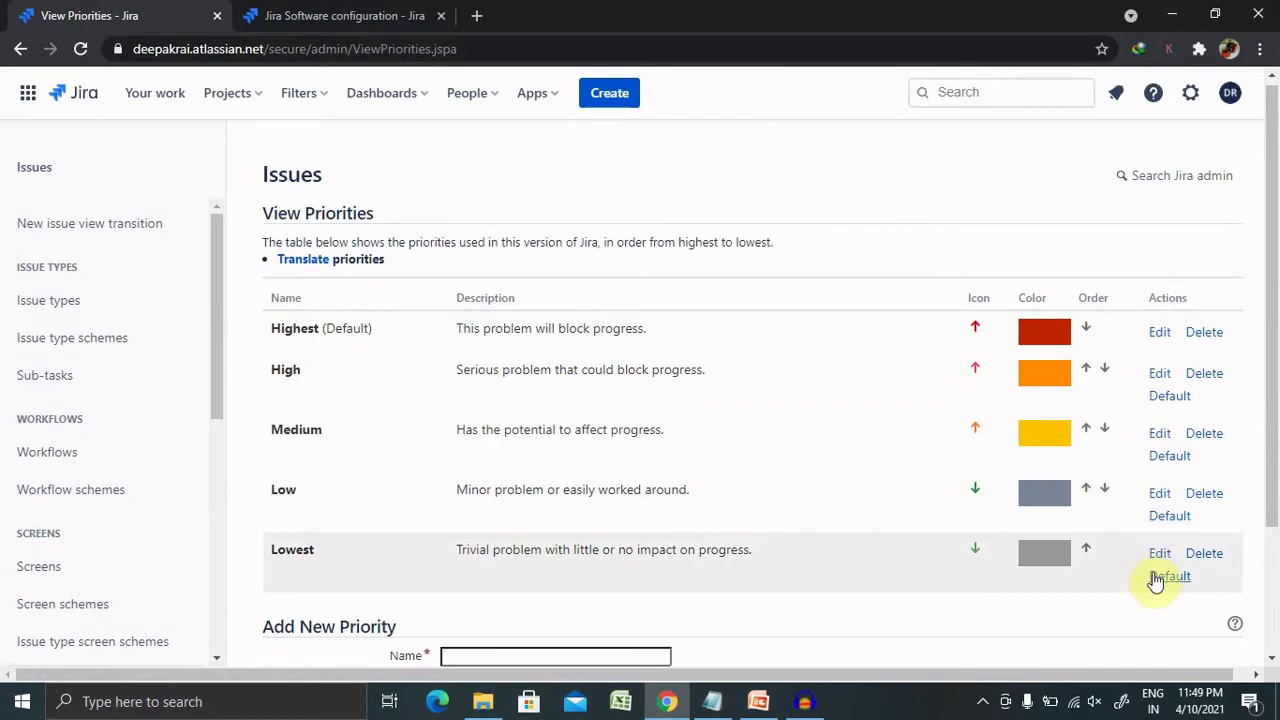
{"action": "left_click", "coordinate": [1171, 518]}
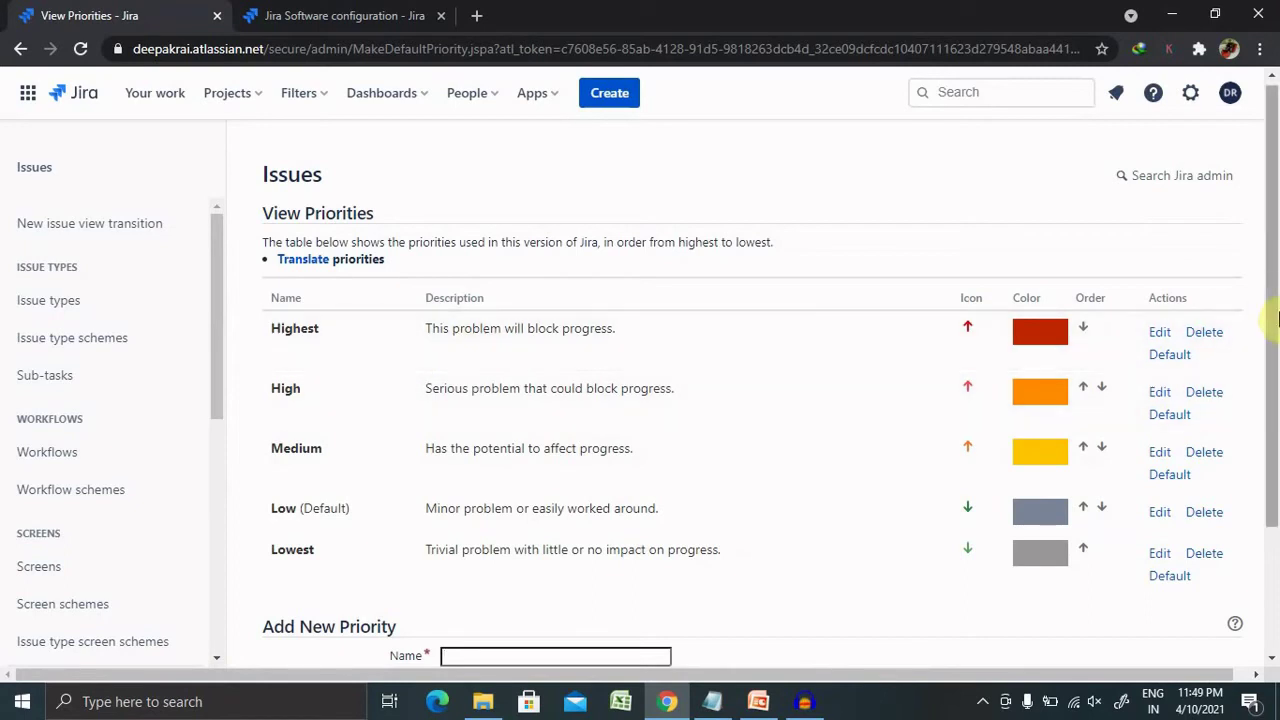
Enter the new priority's name 'Blocked' and description 'Blocked Issue'.
{"action": "scroll", "coordinate": [1277, 453], "scroll_direction": "down", "scroll_amount": 2}
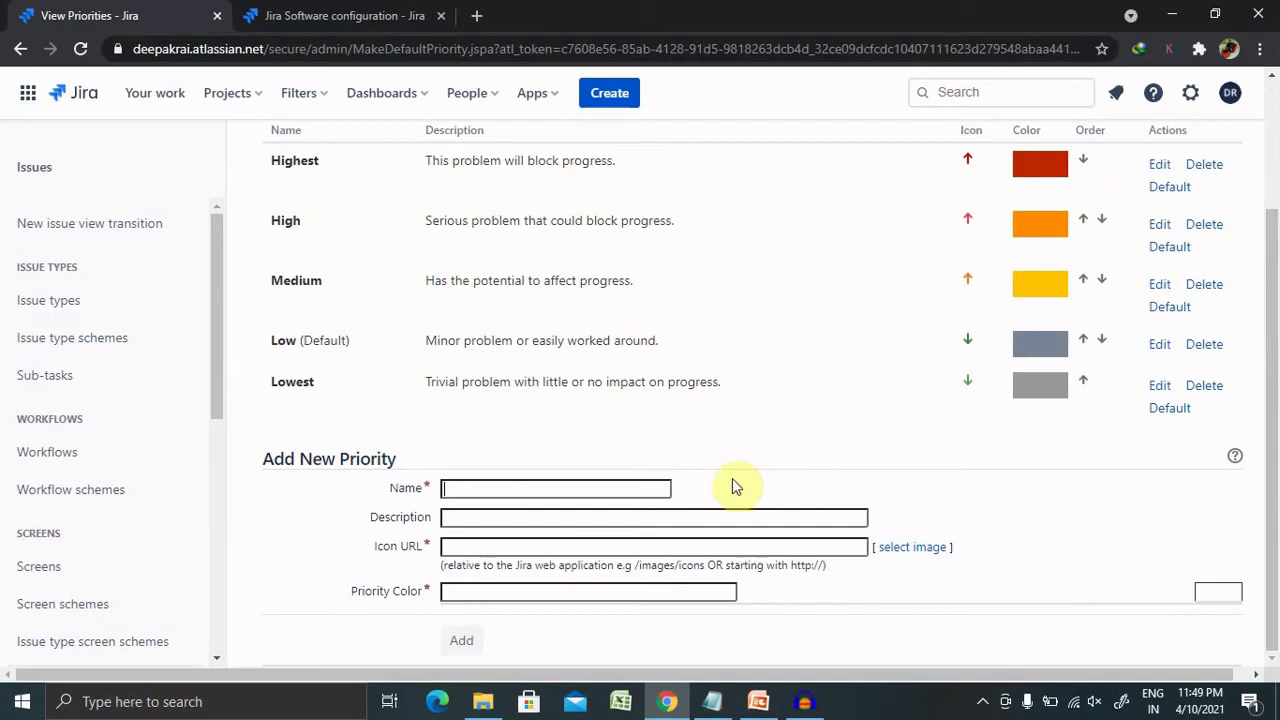
{"action": "left_click", "coordinate": [538, 492]}
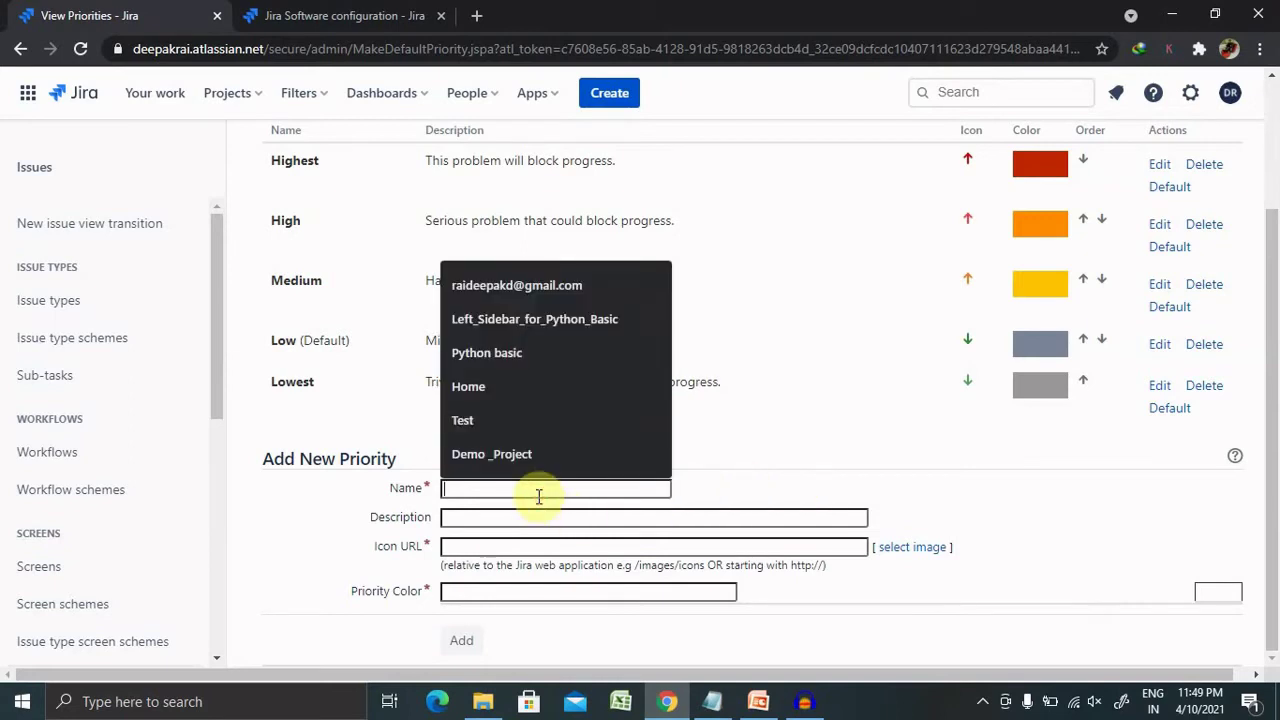
{"action": "type", "text": "Bloc"}
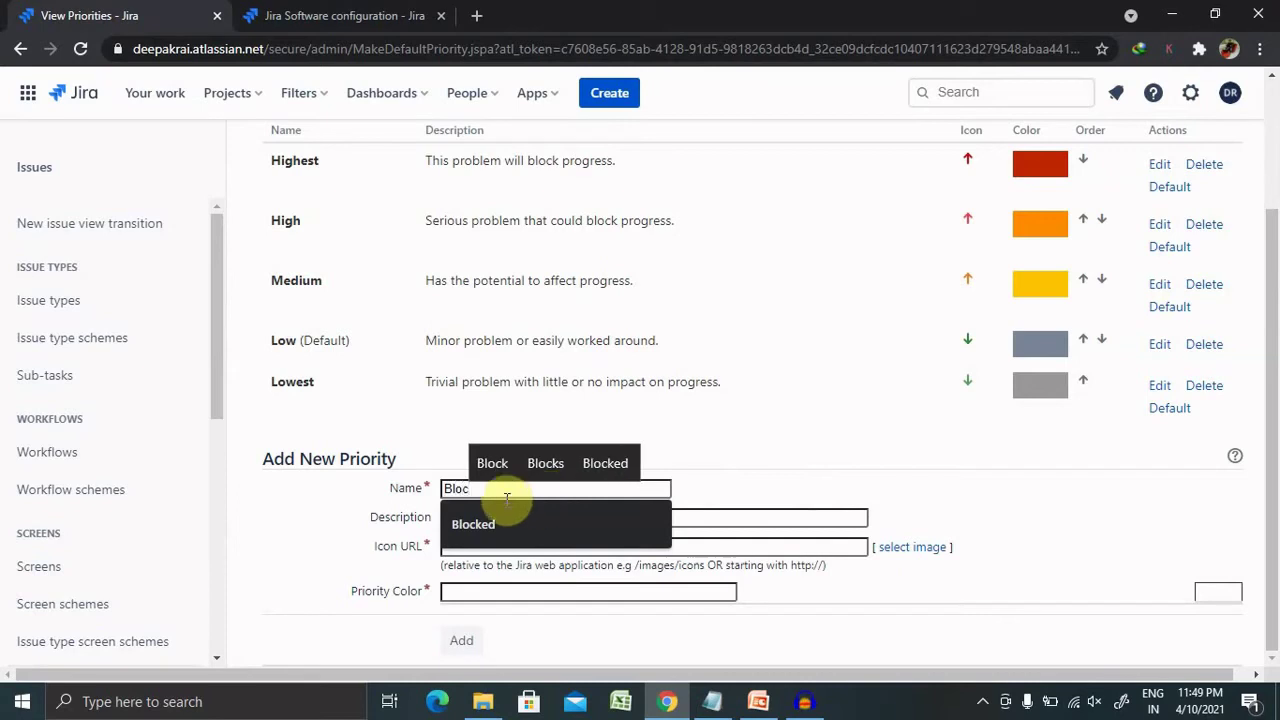
{"action": "left_click", "coordinate": [484, 523]}
{"action": "left_click", "coordinate": [517, 516]}
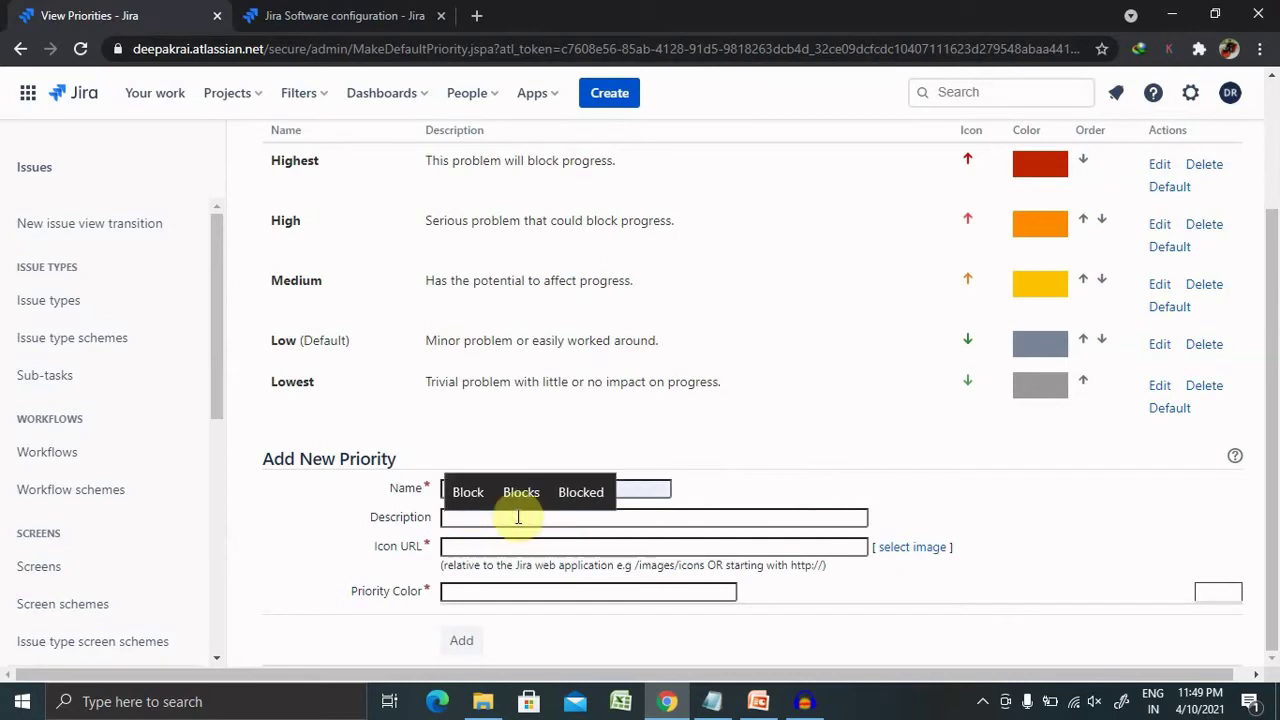
{"action": "type", "text": "Blocke"}
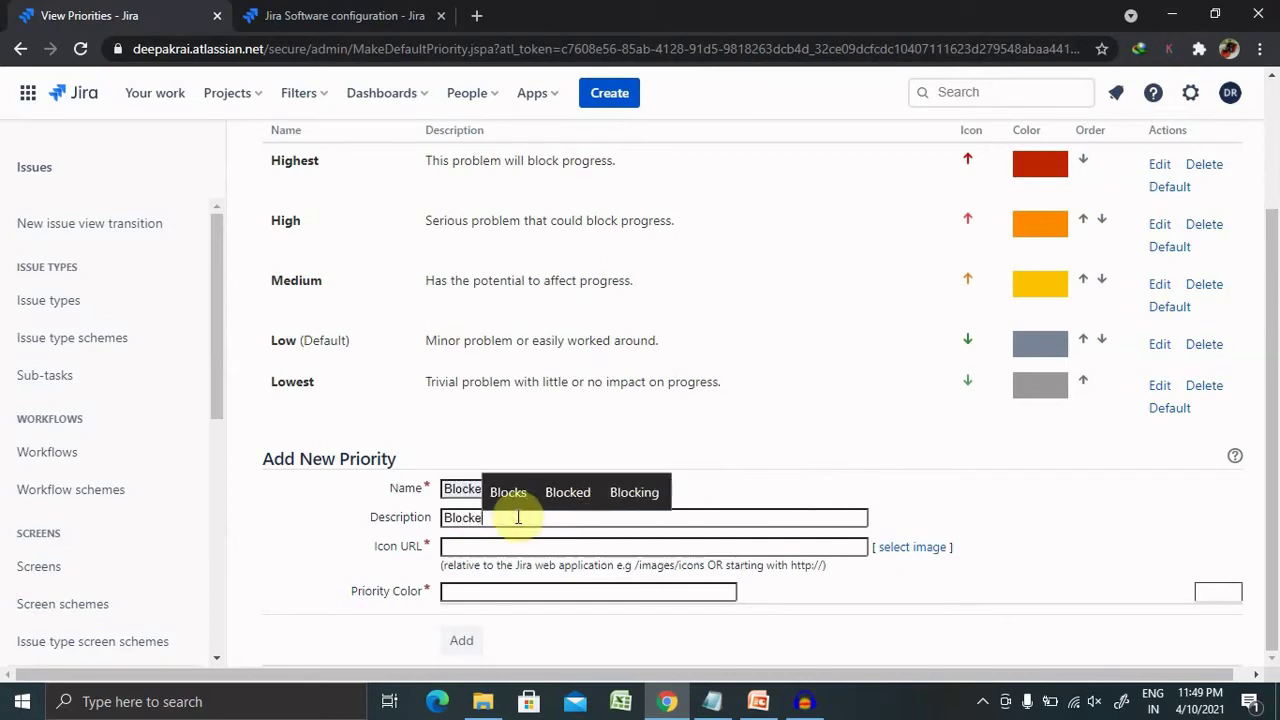
{"action": "type", "text": "d Issue"}
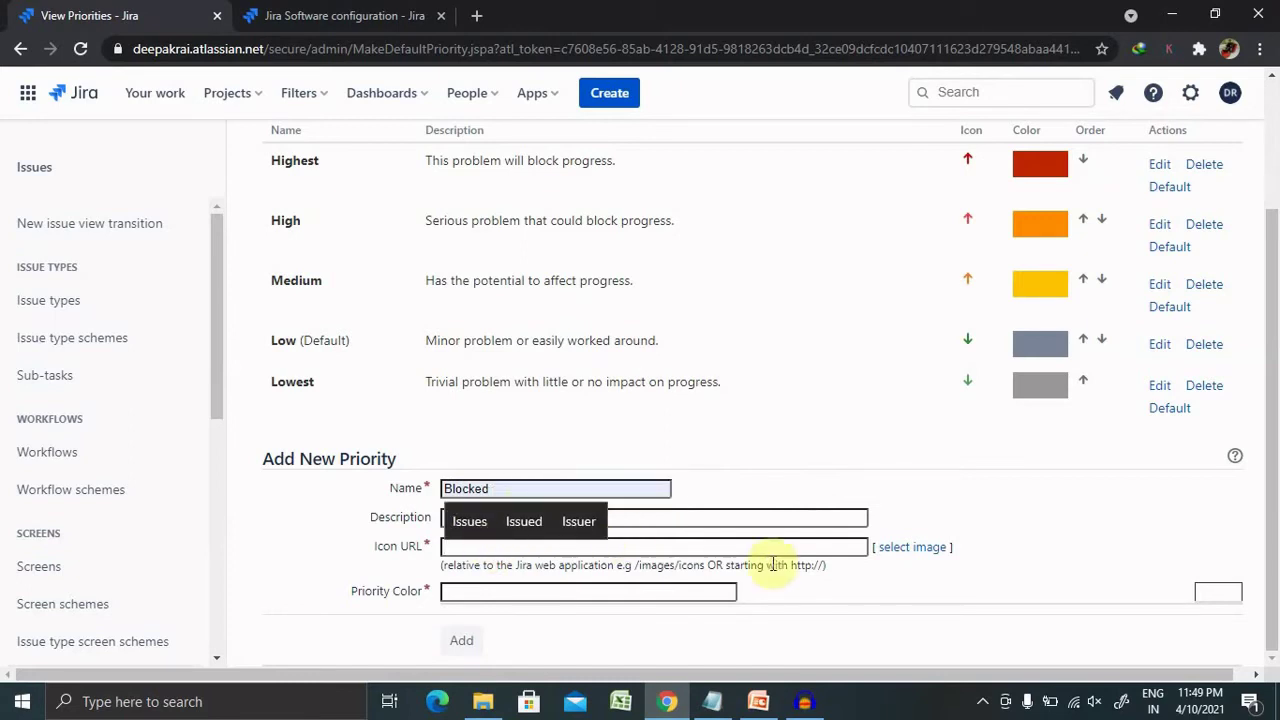
Choose the blocker.png icon and set the priority colour to #032712.
{"action": "left_click", "coordinate": [915, 547]}
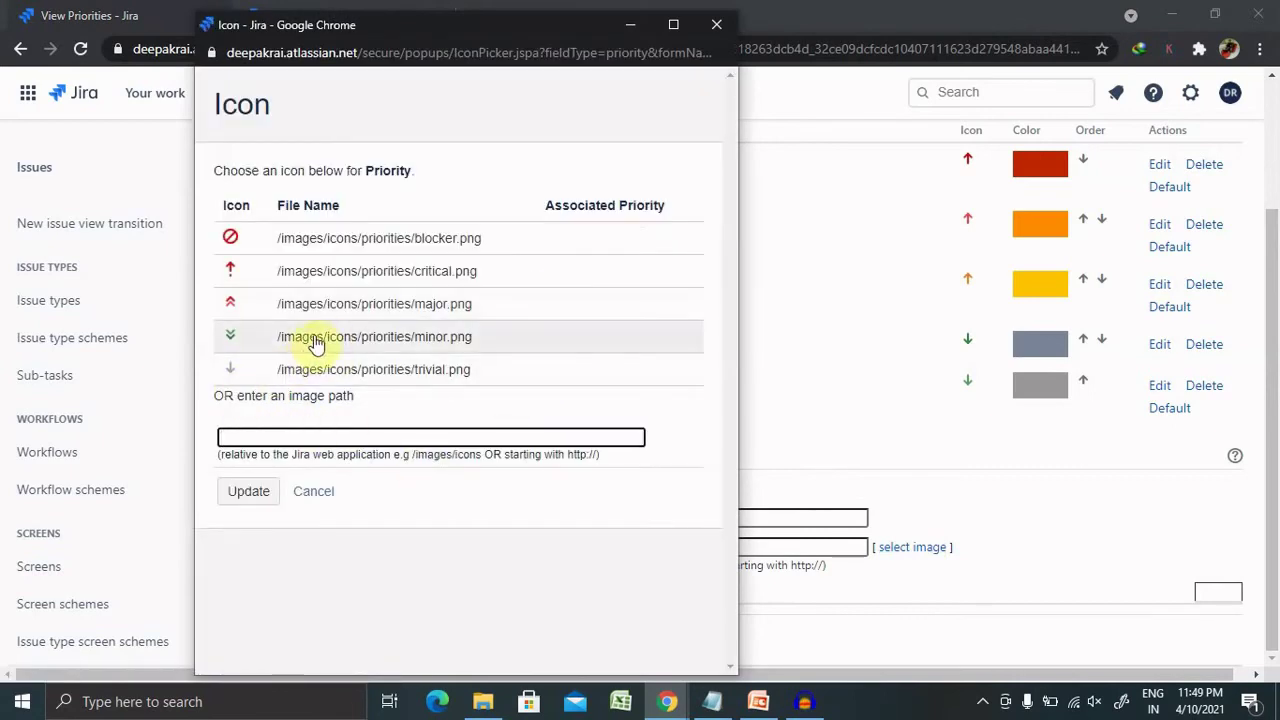
{"action": "left_click", "coordinate": [307, 238]}
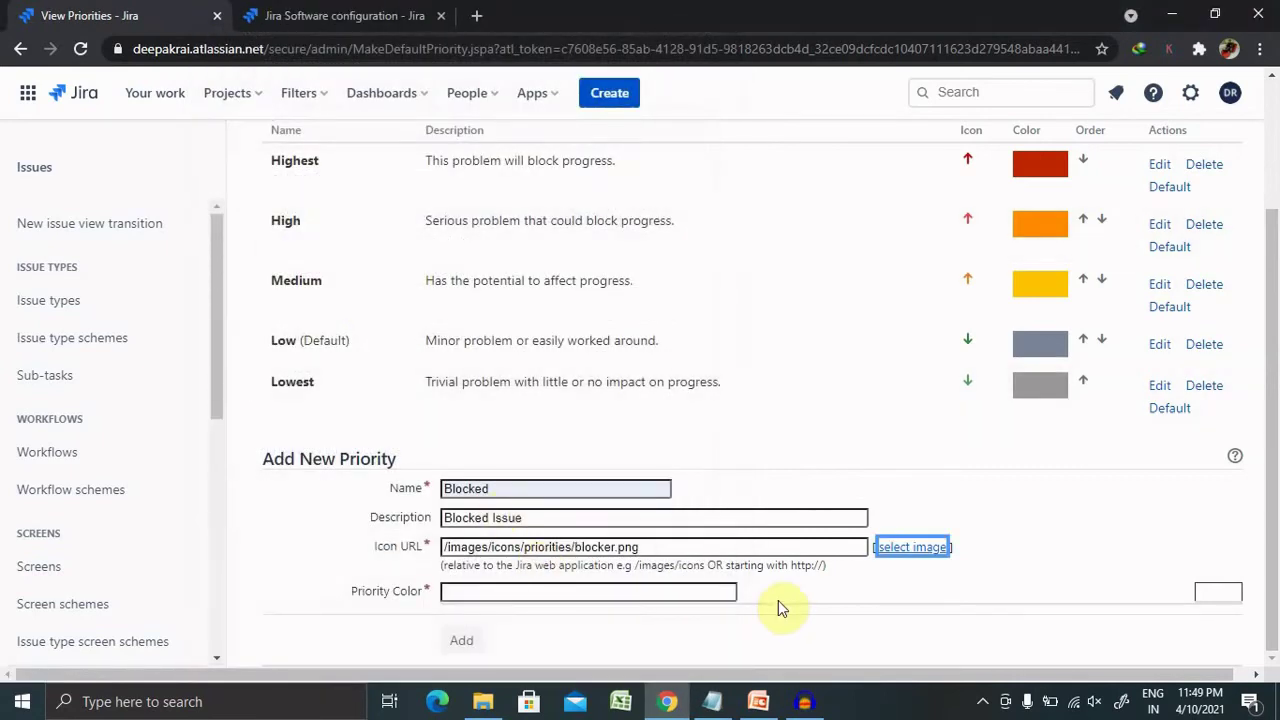
{"action": "left_click", "coordinate": [490, 612]}
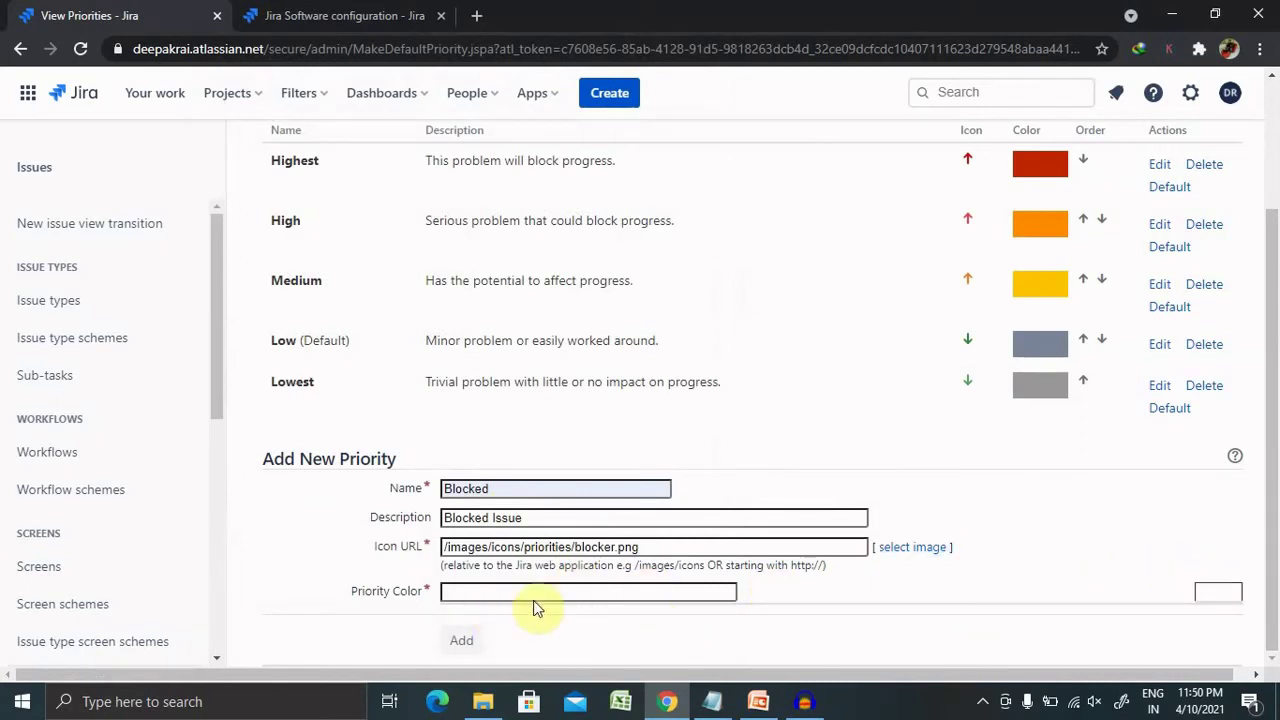
{"action": "left_click", "coordinate": [557, 592]}
{"action": "type", "text": "2712"}
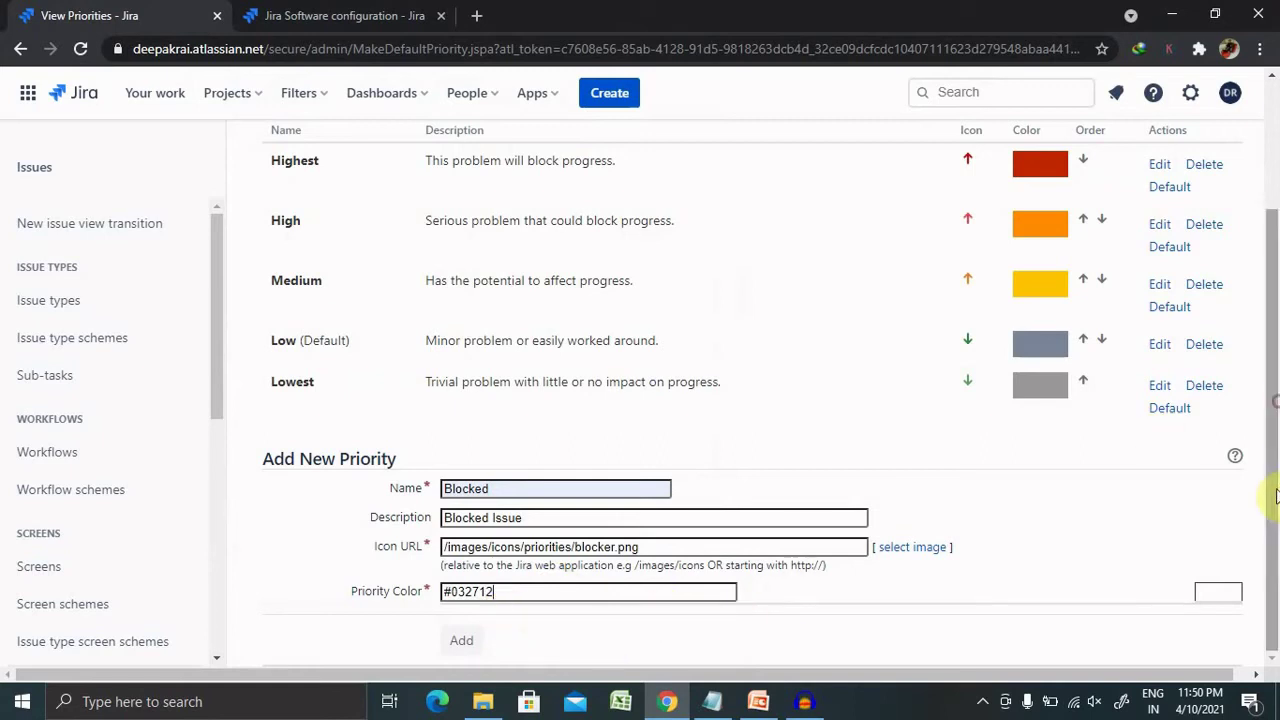
Add the Blocked priority, which appears sixth in the list with the blocker icon.
{"action": "left_click", "coordinate": [459, 642]}
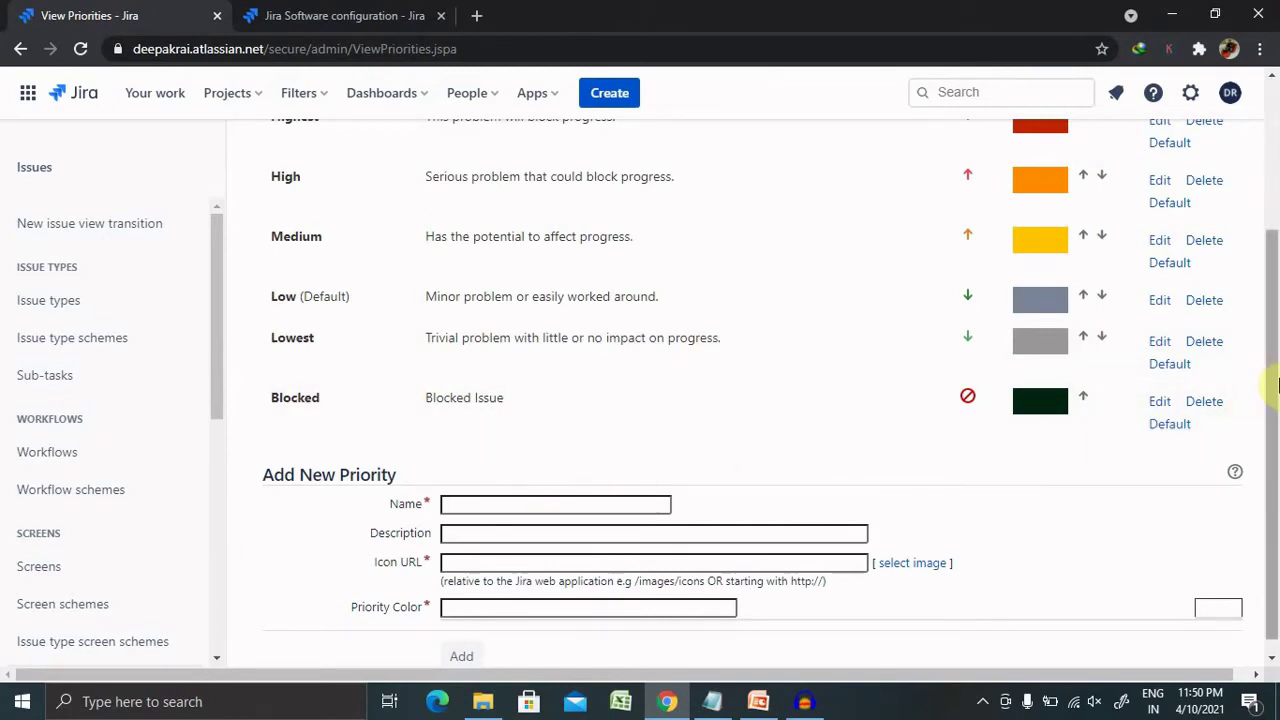
{"action": "left_click_drag", "start_coordinate": [1273, 366], "coordinate": [1249, 254]}
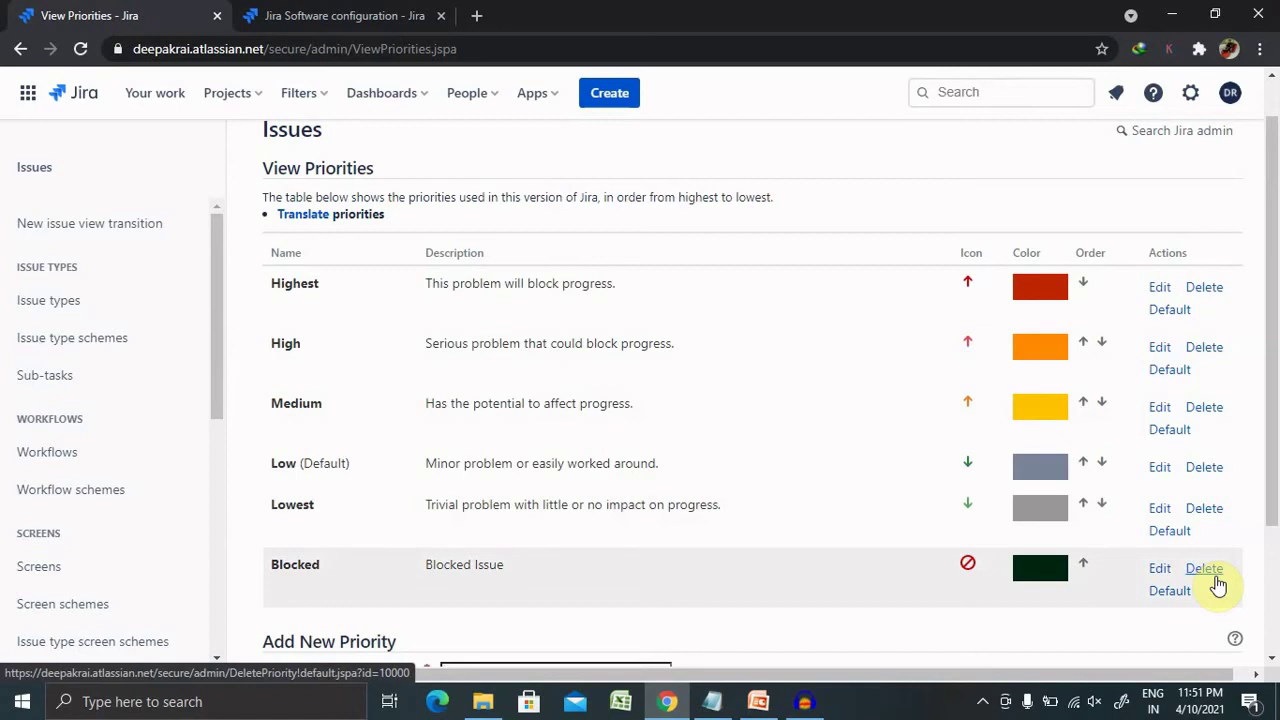
Delete the Blocked priority and confirm, leaving Highest through Lowest with Low default.
{"action": "left_click", "coordinate": [1205, 572]}
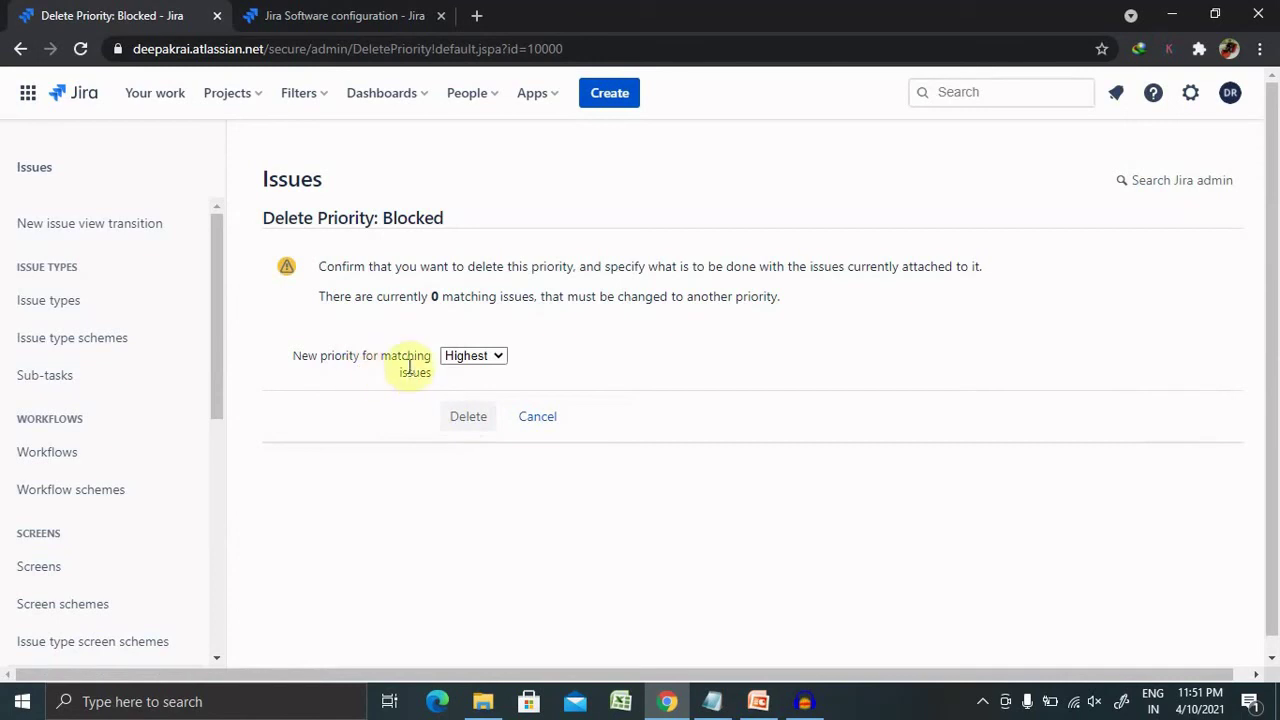
{"action": "left_click", "coordinate": [462, 420]}
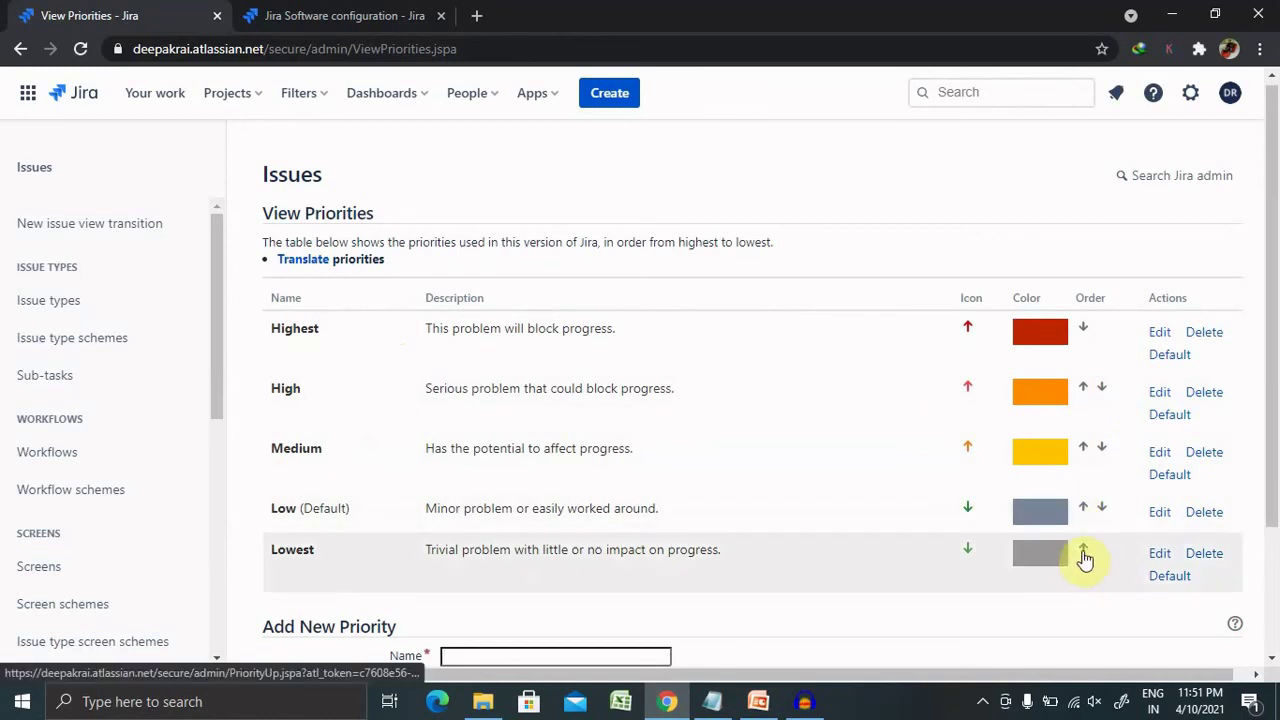
{"action": "left_click", "coordinate": [1083, 553]}
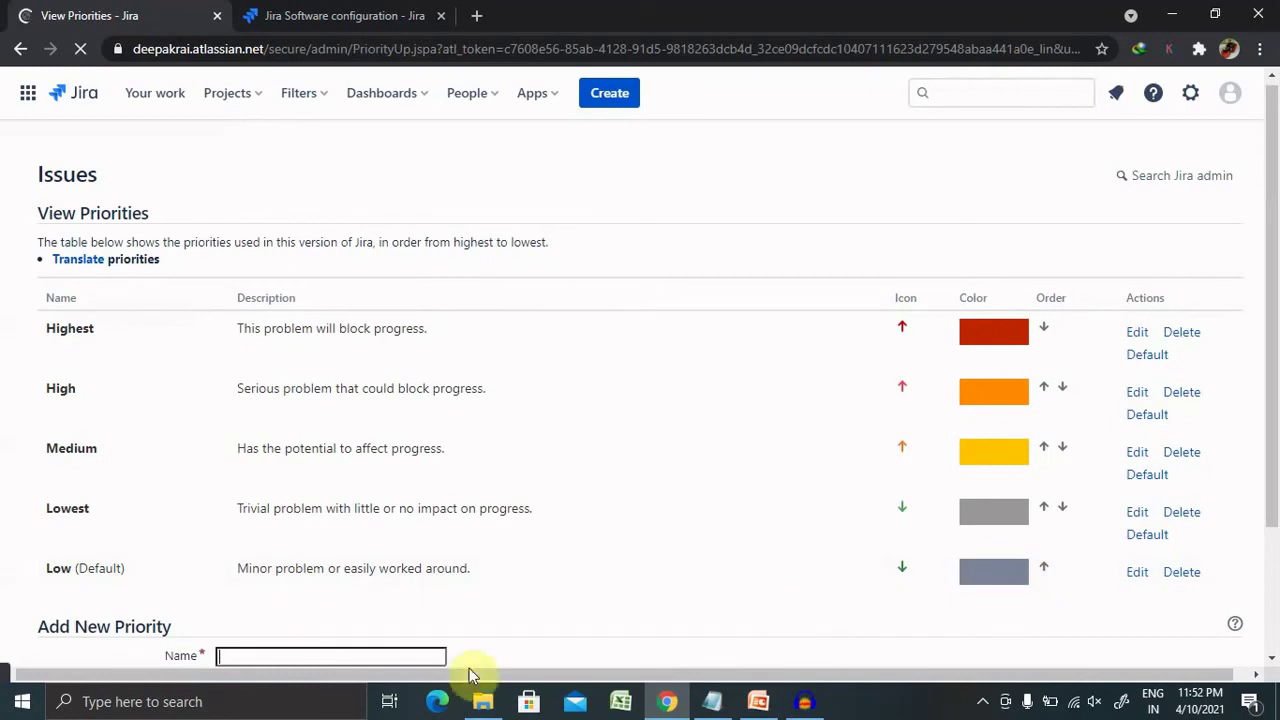
{"action": "left_click", "coordinate": [1062, 509]}
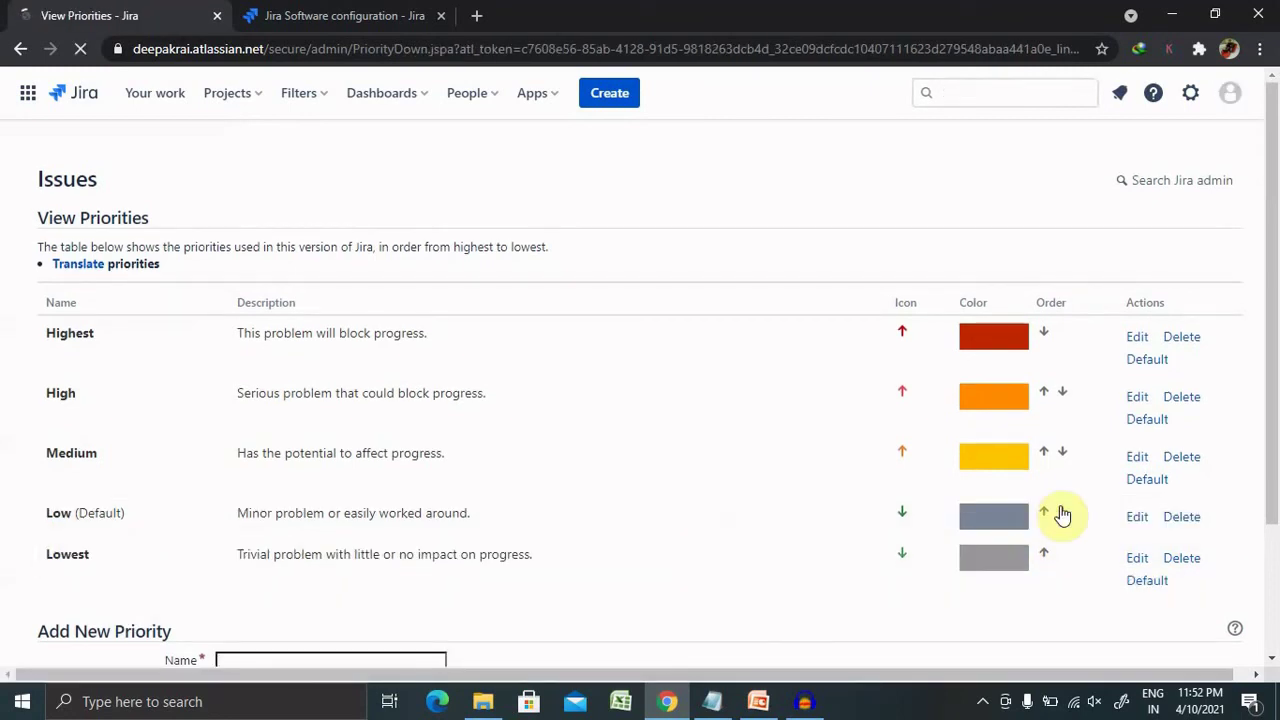